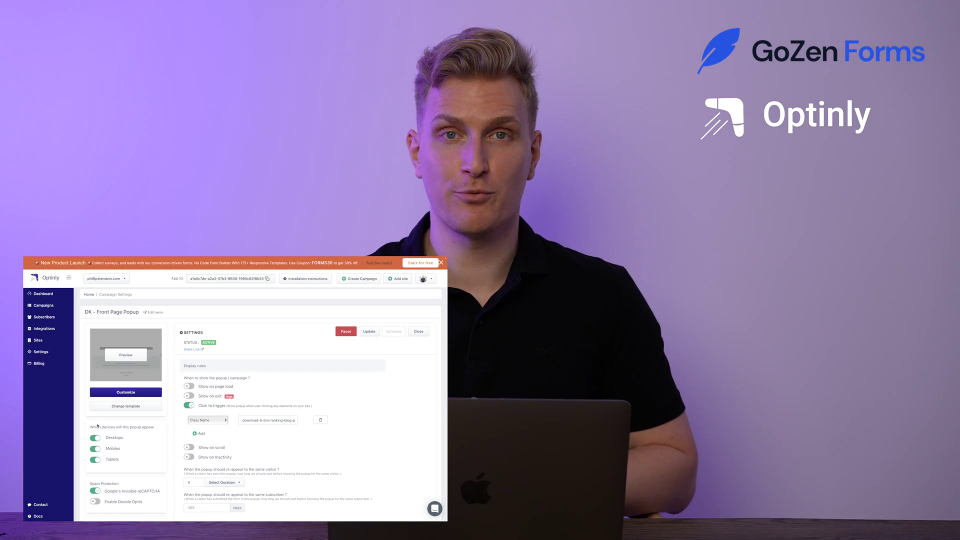
# Look over the Optinly popup campaign settings and its design editor, then go to Campaigns and Integrations
pyautogui.scroll(-4, 188, 424)
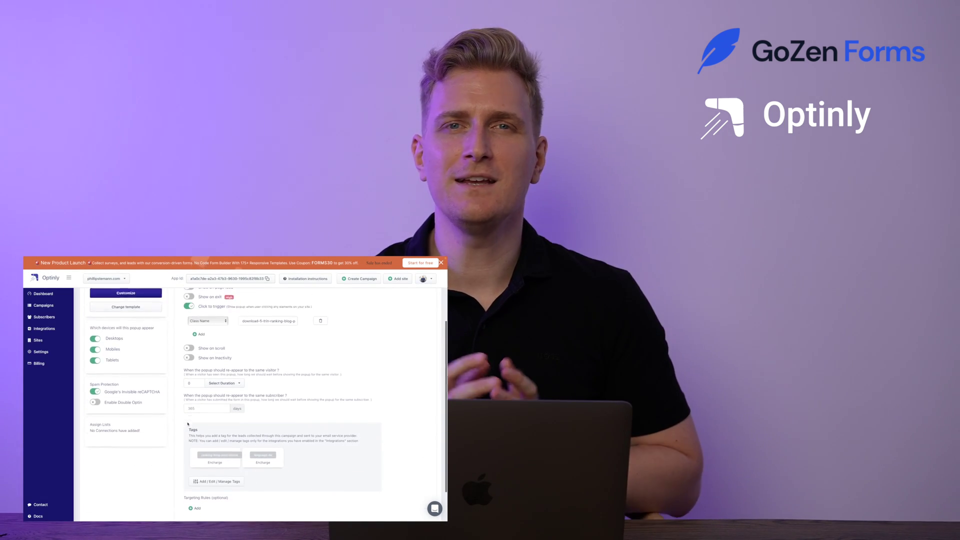
pyautogui.scroll(5, 188, 424)
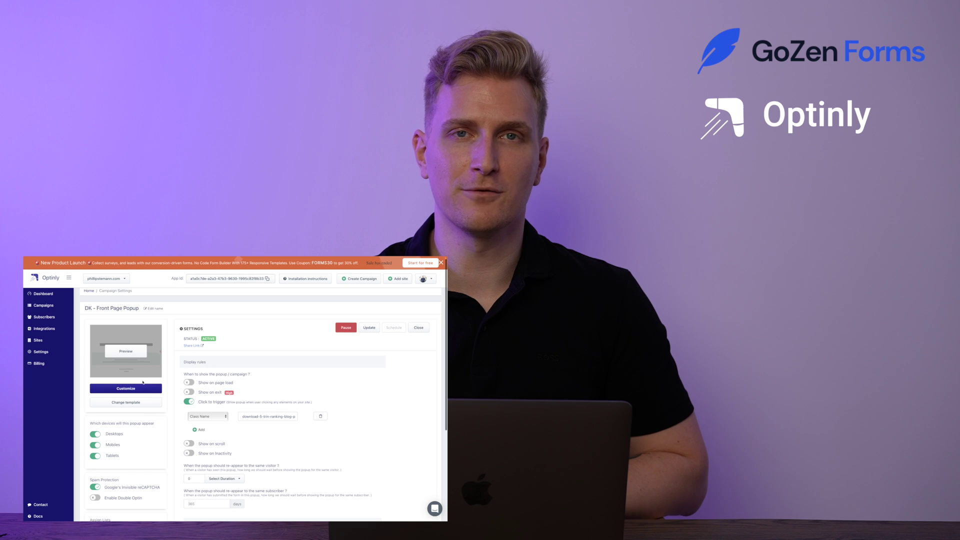
pyautogui.click(143, 387)
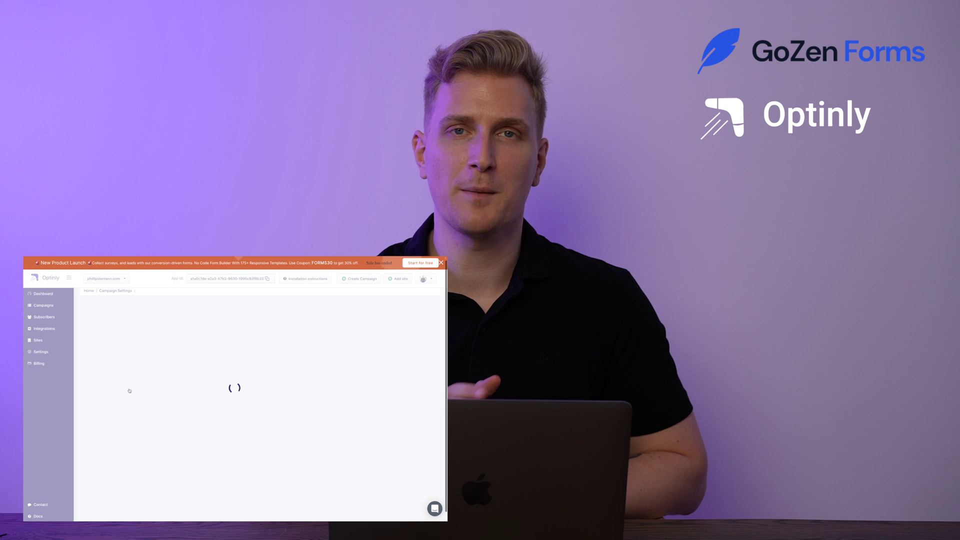
pyautogui.click(29, 305)
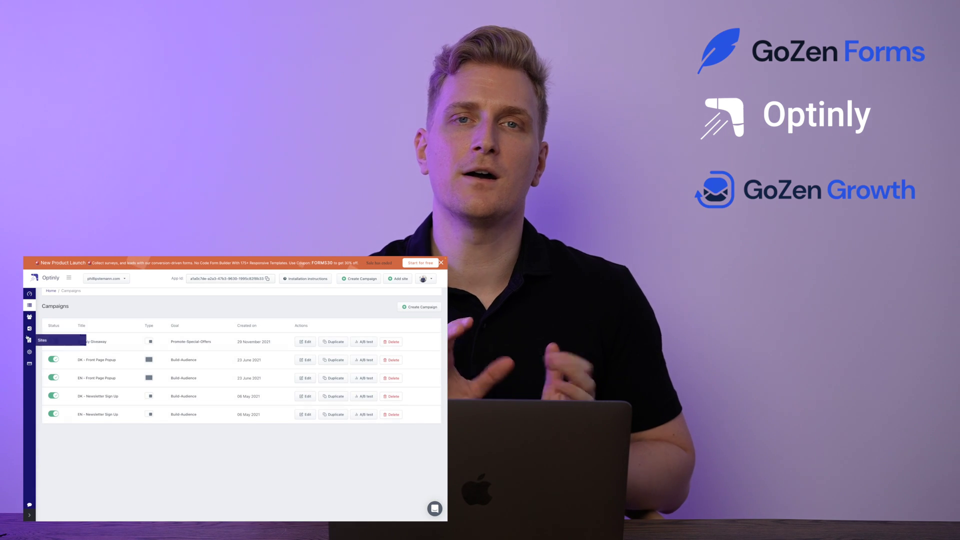
pyautogui.click(29, 328)
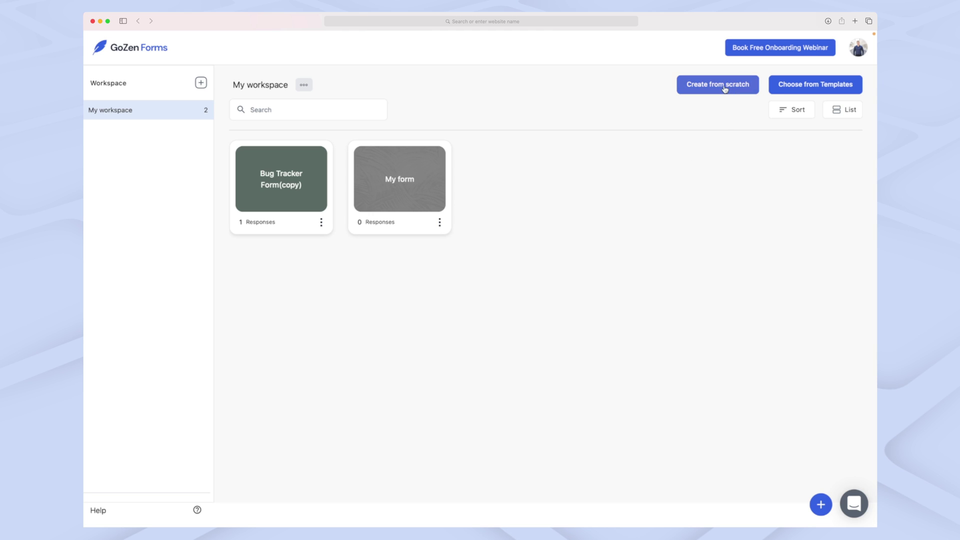
# Browse the Templates Gallery down to Customer Service Forms and preview the FAQ Question Form template
pyautogui.click(830, 90)
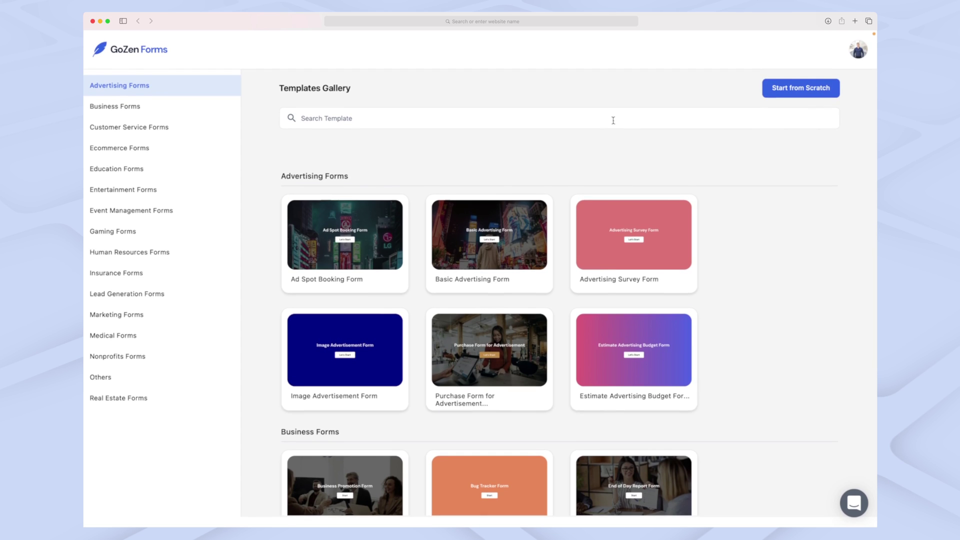
pyautogui.scroll(-2, 465, 284)
pyautogui.scroll(-8, 464, 284)
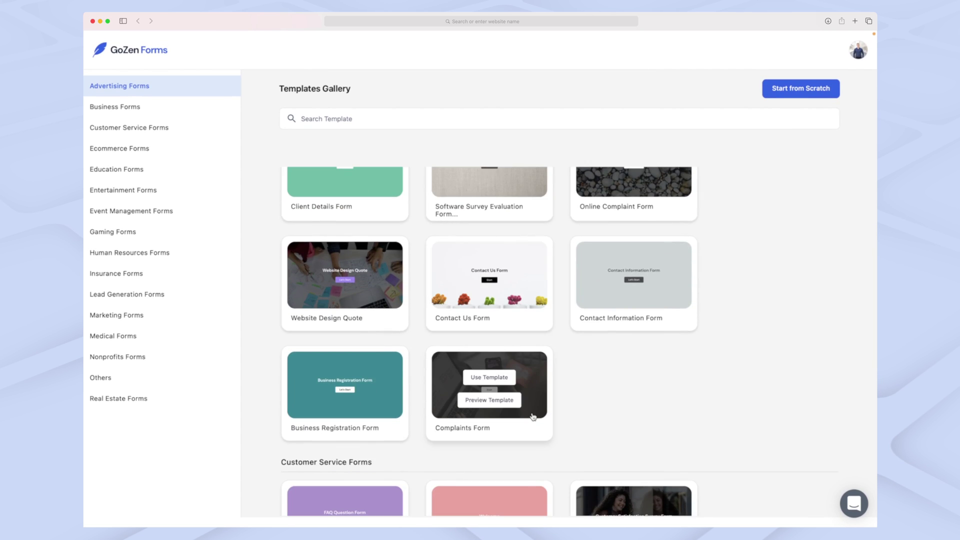
pyautogui.scroll(-2, 530, 412)
pyautogui.scroll(-3, 533, 417)
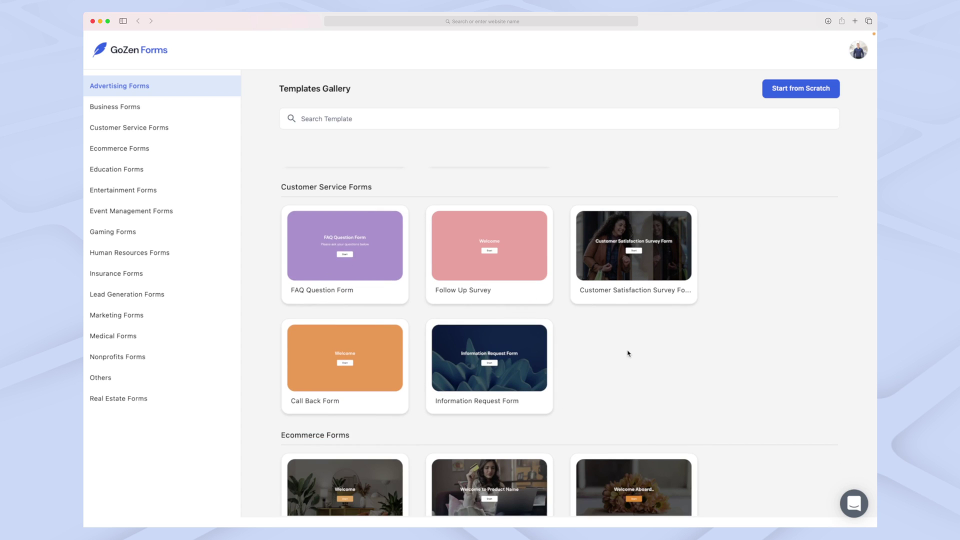
pyautogui.scroll(1, 629, 353)
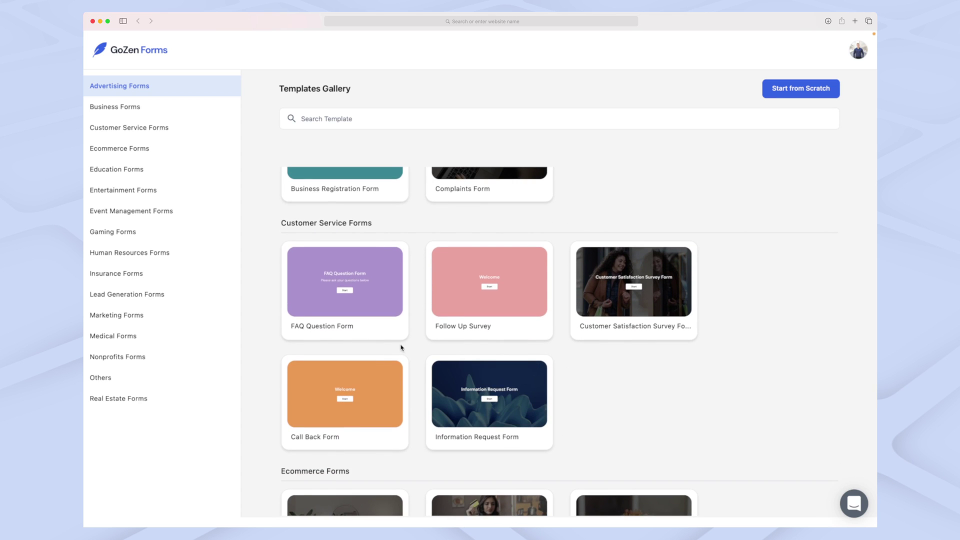
pyautogui.moveTo(365, 328)
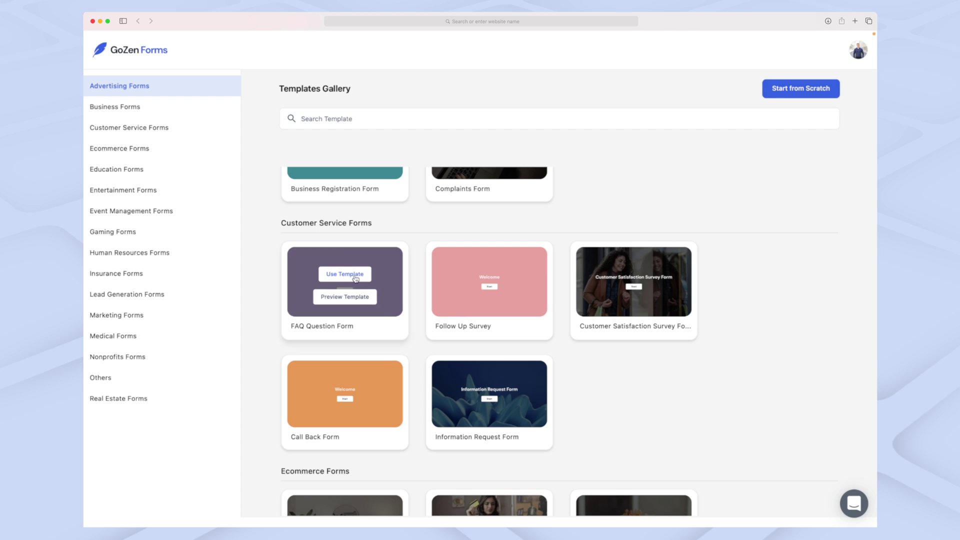
pyautogui.click(351, 298)
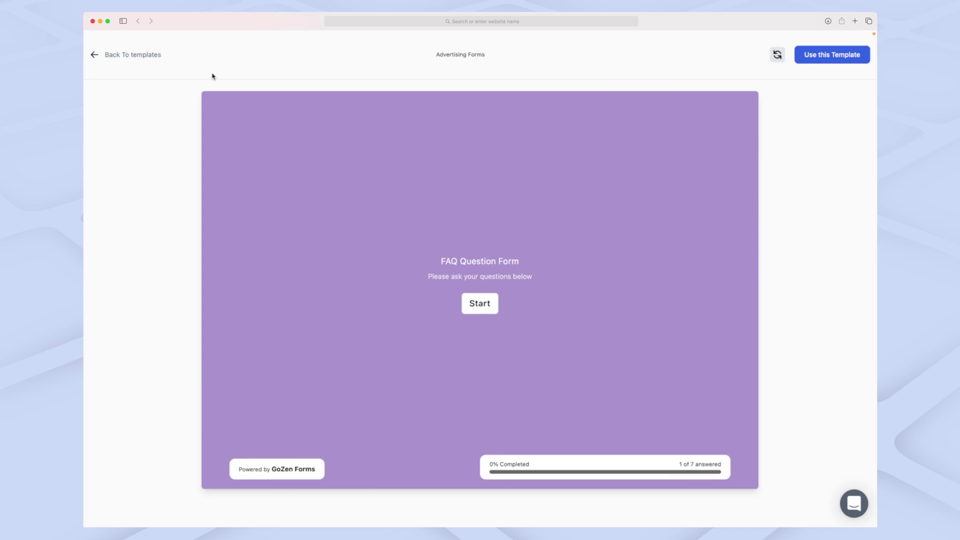
# Start the template preview, enter a first name, and advance to the Last Name question
pyautogui.click(481, 305)
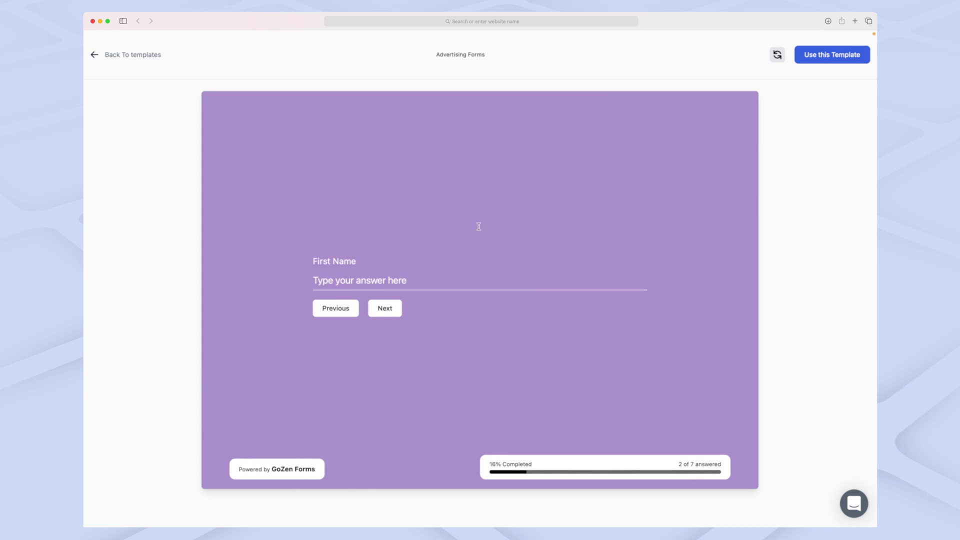
pyautogui.click(373, 285)
pyautogui.write('Phi')
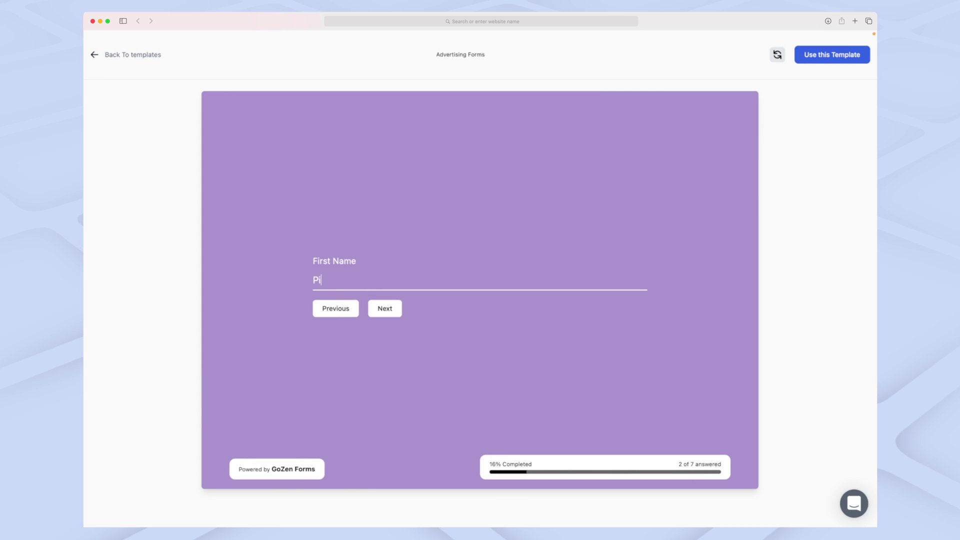
pyautogui.write('llip')
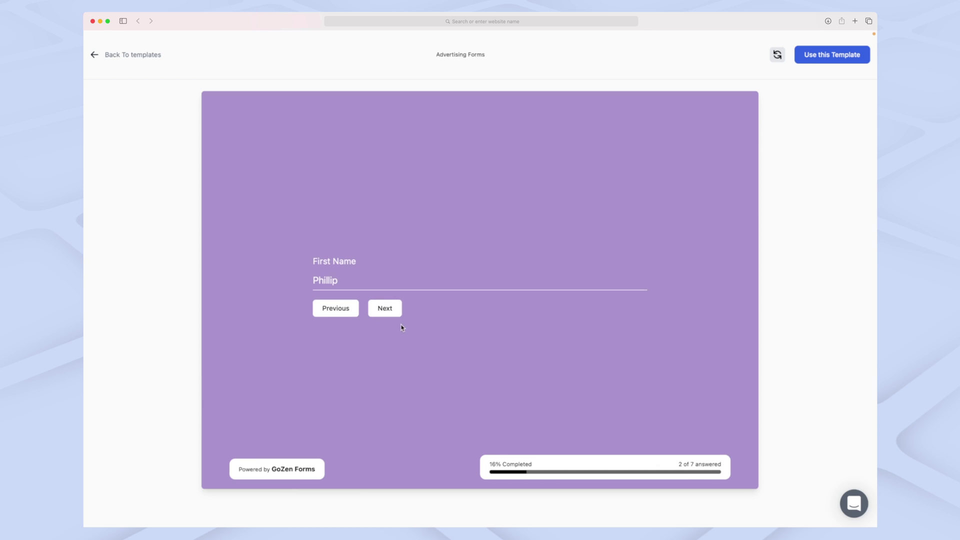
pyautogui.click(387, 310)
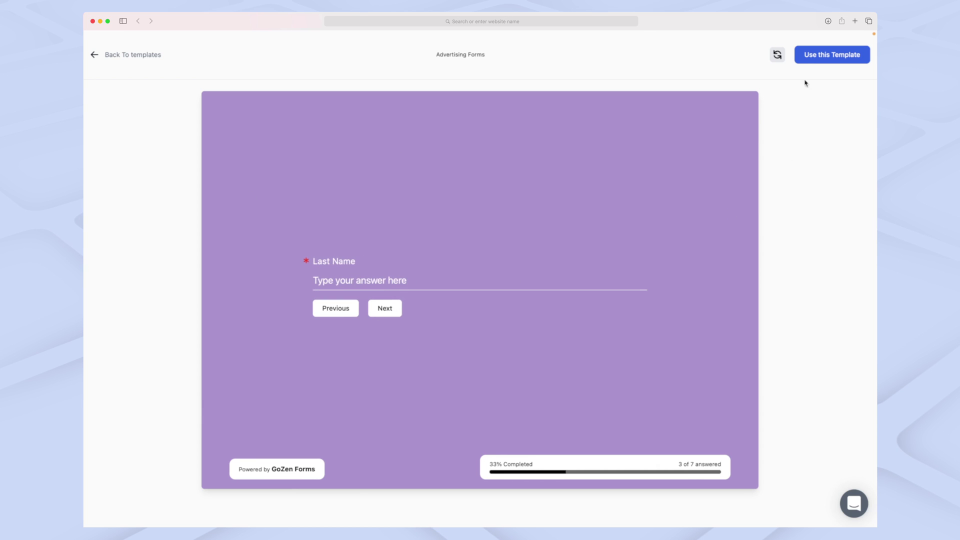
# Create a form named 'FAQ Question Form' from the template and view its First Name question
pyautogui.click(837, 54)
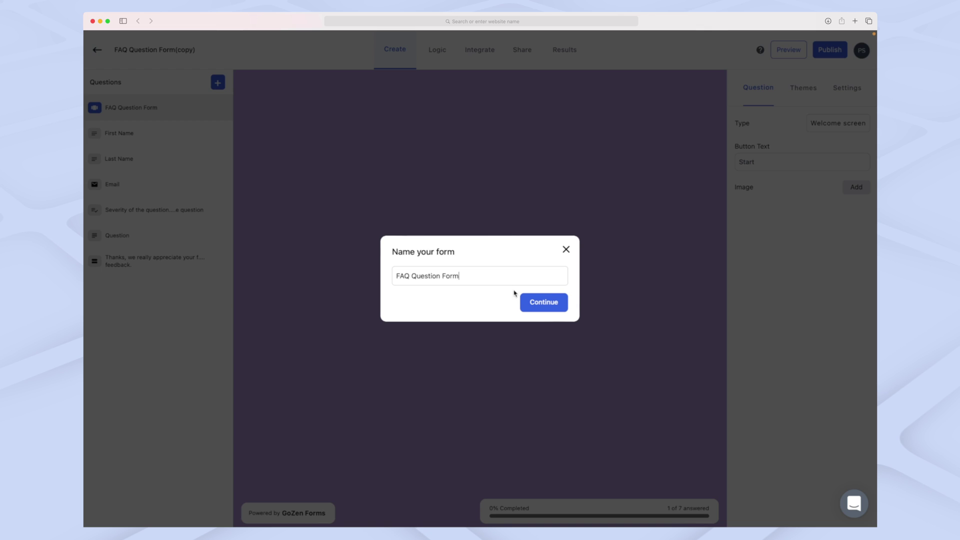
pyautogui.click(552, 304)
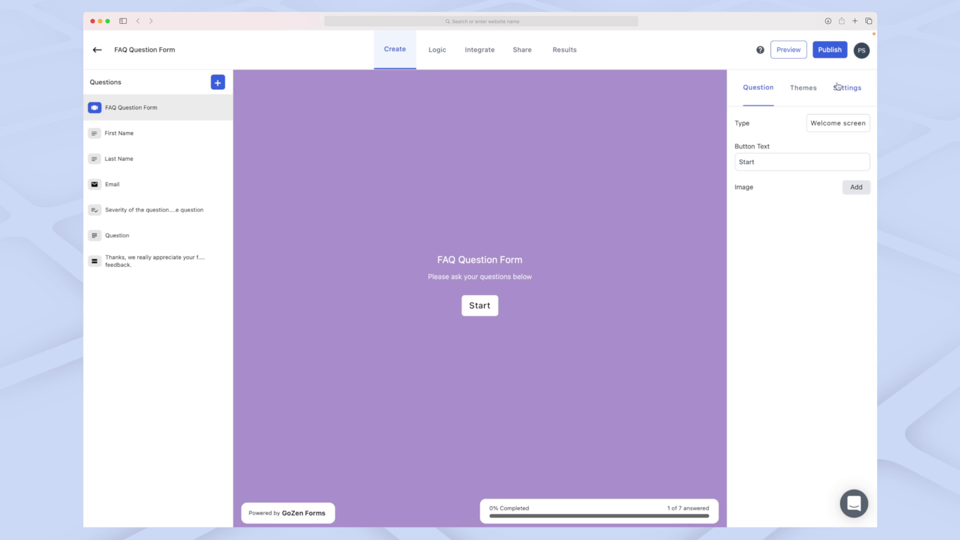
pyautogui.moveTo(194, 139)
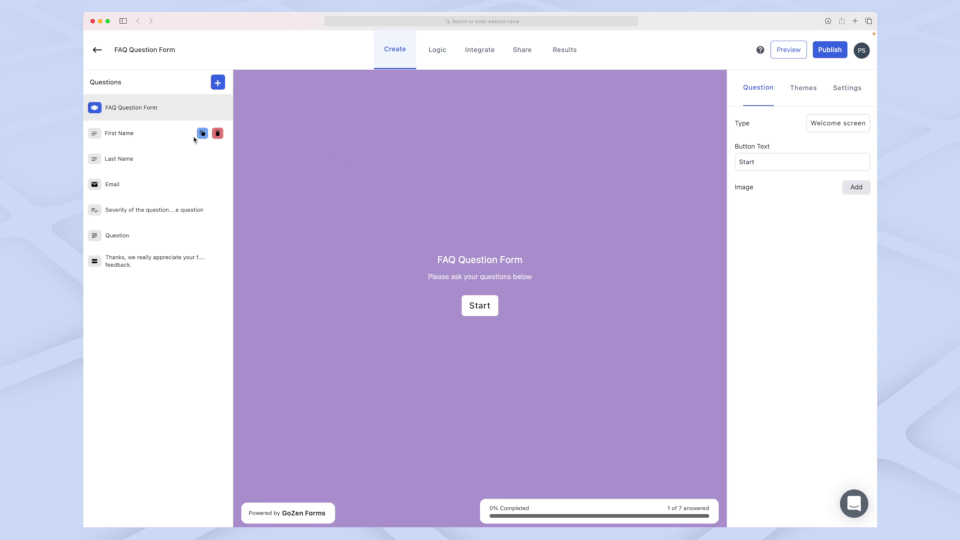
pyautogui.click(143, 138)
# Review the Last Name, Email, severity and Question items, returning to the Email question's title
pyautogui.click(126, 156)
pyautogui.click(127, 185)
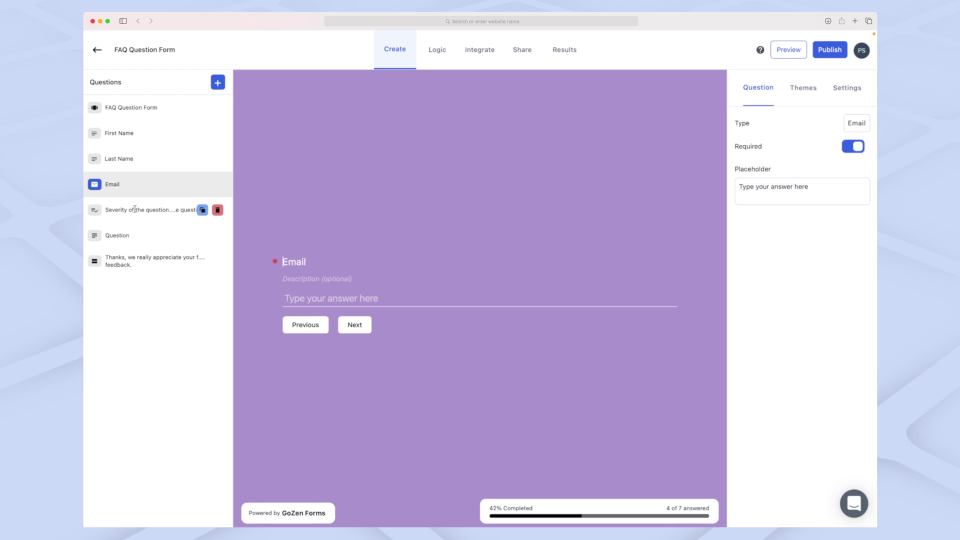
pyautogui.click(141, 208)
pyautogui.click(136, 236)
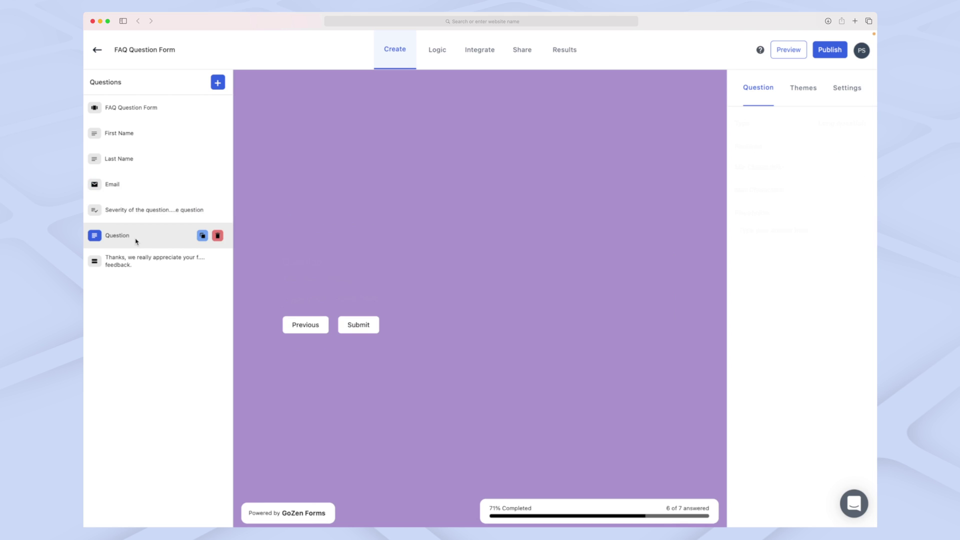
pyautogui.click(136, 180)
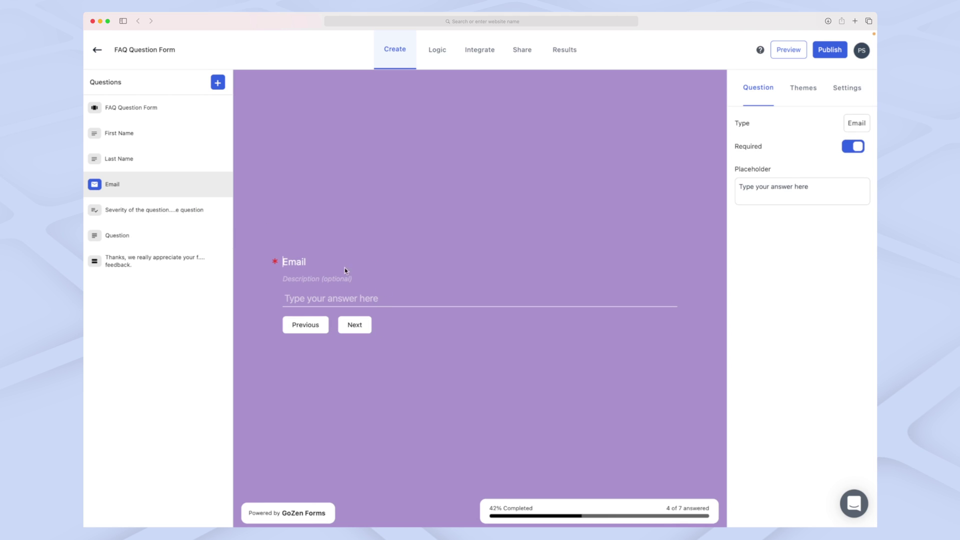
pyautogui.doubleClick(299, 264)
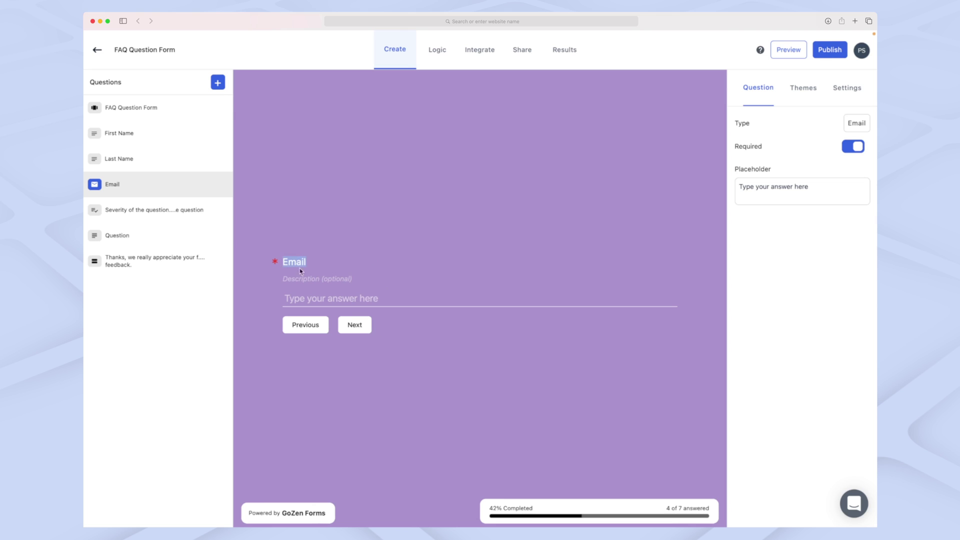
pyautogui.click(321, 301)
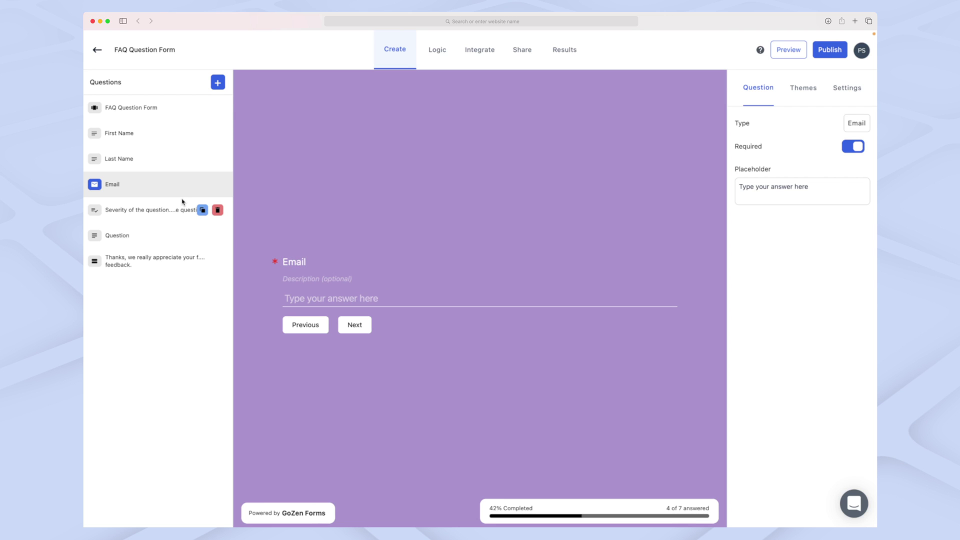
# Add a Rating question titled 'How was this form'
pyautogui.click(218, 84)
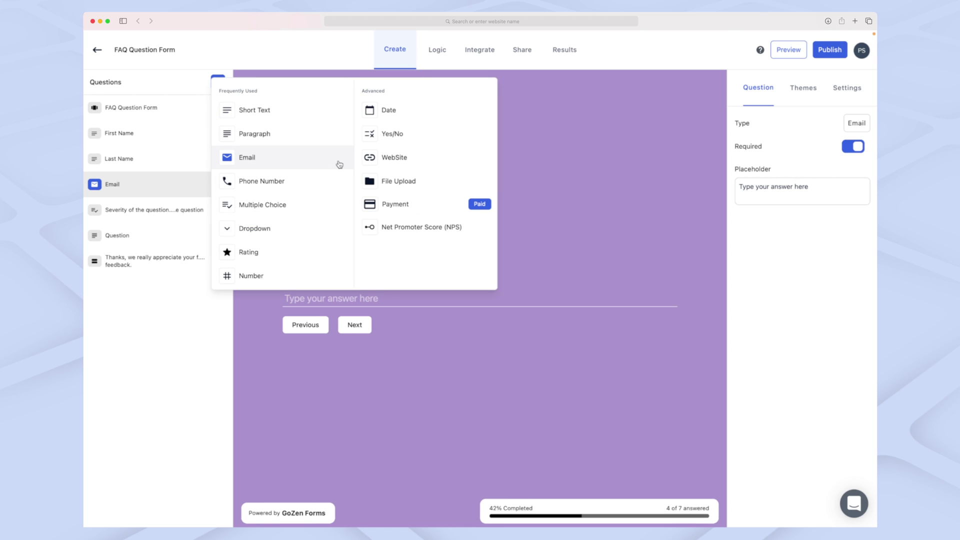
pyautogui.click(284, 254)
pyautogui.click(323, 257)
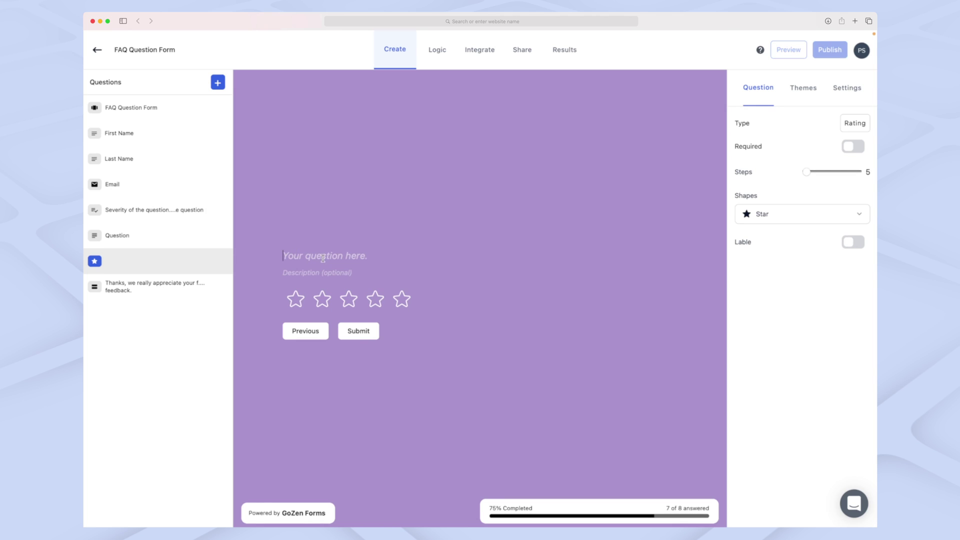
pyautogui.write('How was this form?')
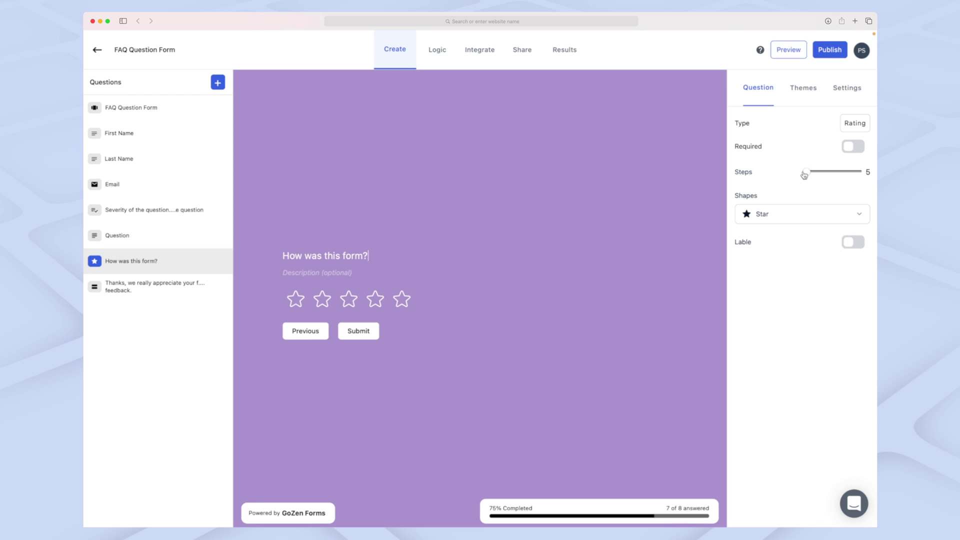
# Set the rating to 8 stars, check the shape options, and leave labels turned off
pyautogui.moveTo(810, 174); pyautogui.dragTo(836, 177)
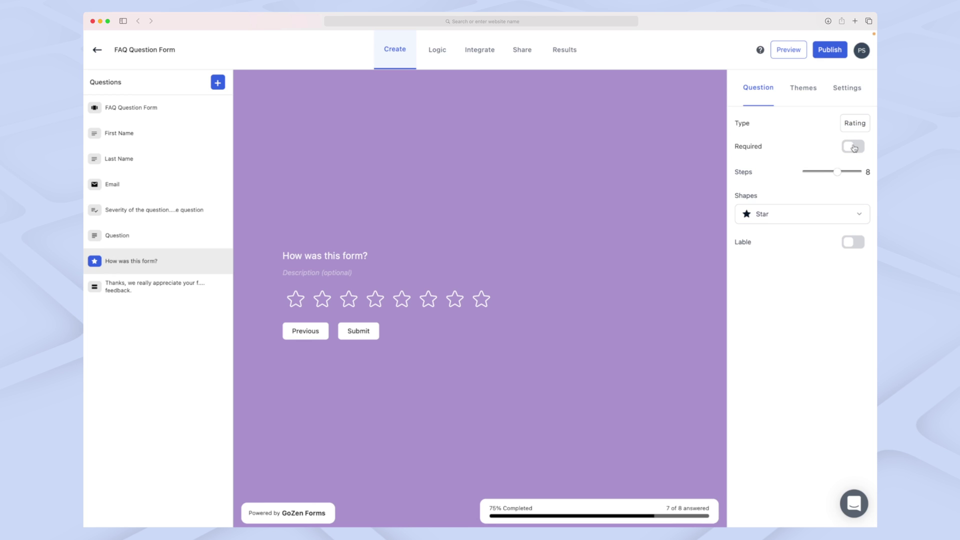
pyautogui.click(797, 211)
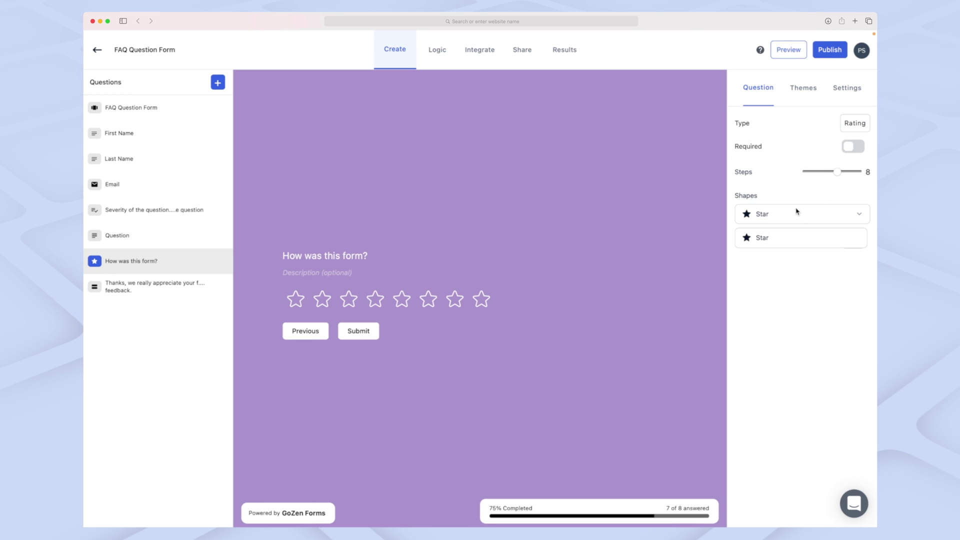
pyautogui.click(768, 240)
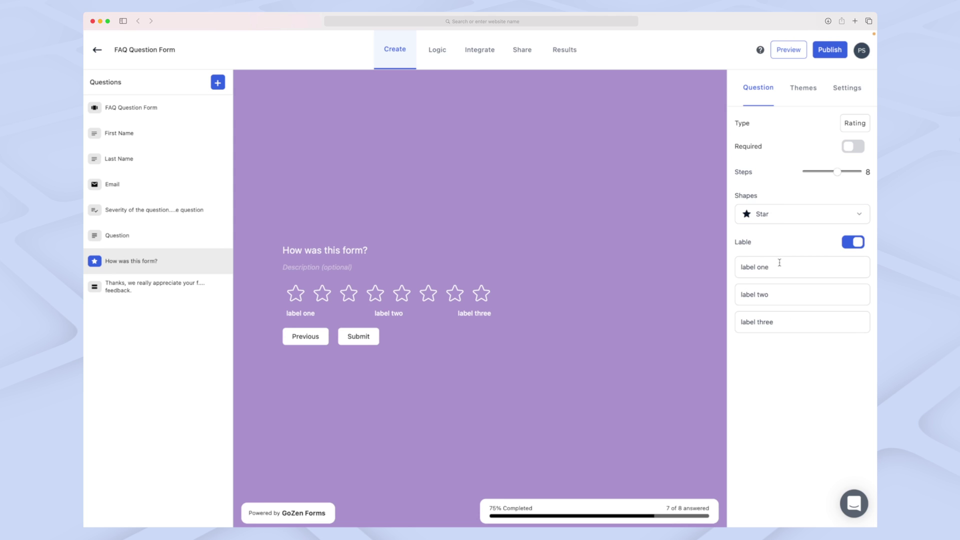
pyautogui.click(855, 242)
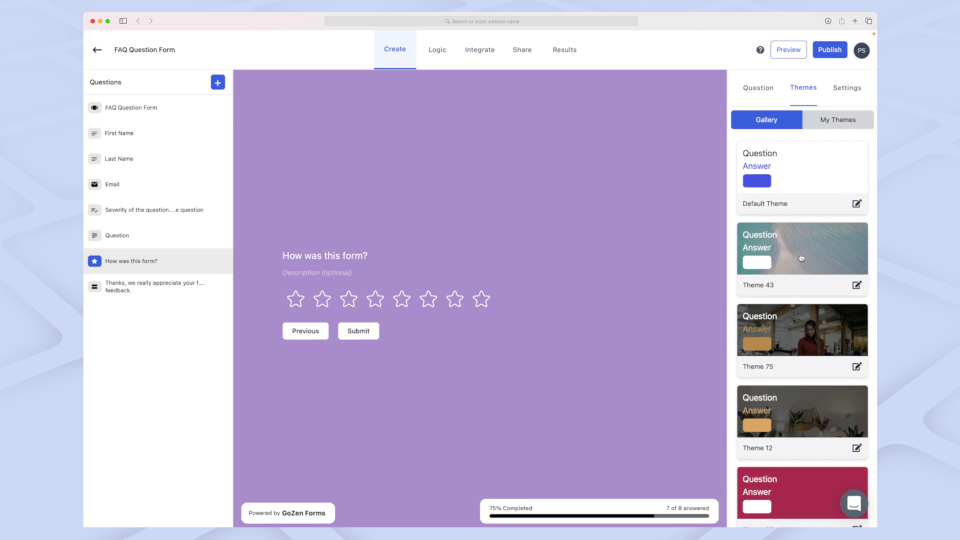
# Try Themes 67 and 73, then settle on Theme 78 with its flower photo background
pyautogui.scroll(-2, 803, 244)
pyautogui.scroll(-3, 803, 244)
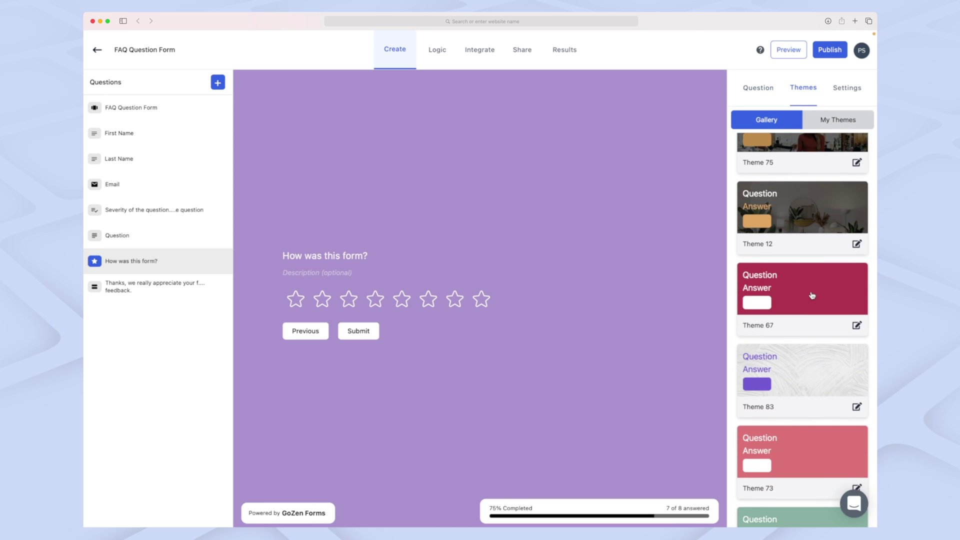
pyautogui.click(811, 296)
pyautogui.scroll(-3, 811, 296)
pyautogui.click(814, 325)
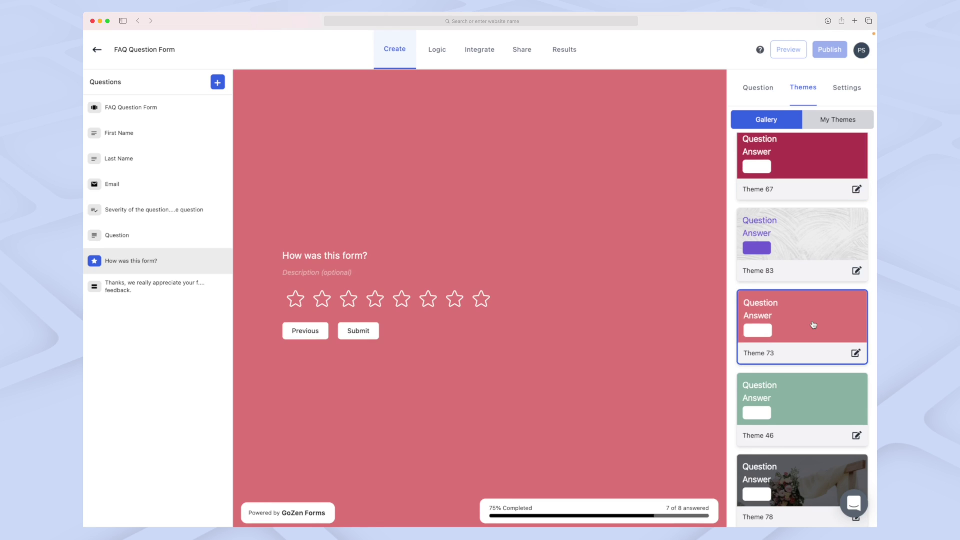
pyautogui.scroll(-3, 814, 325)
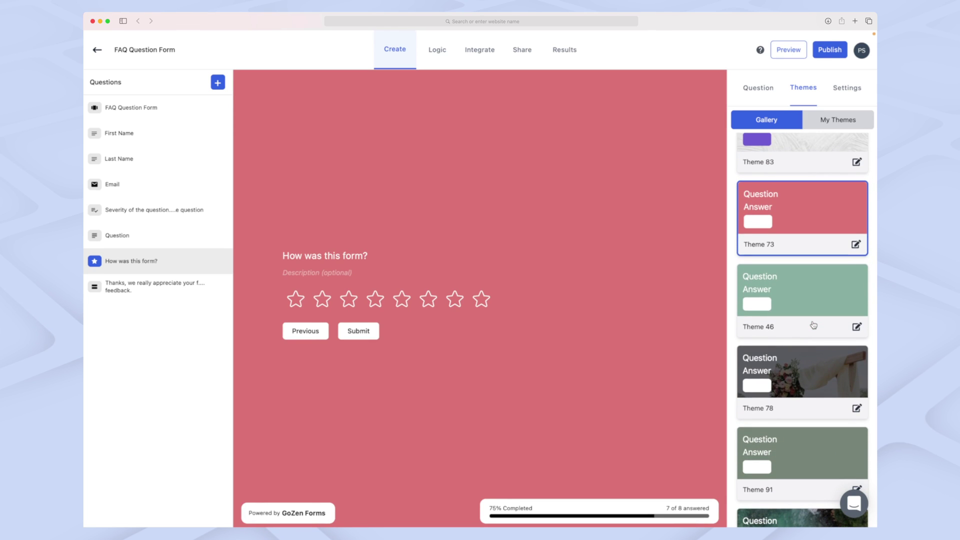
pyautogui.click(804, 376)
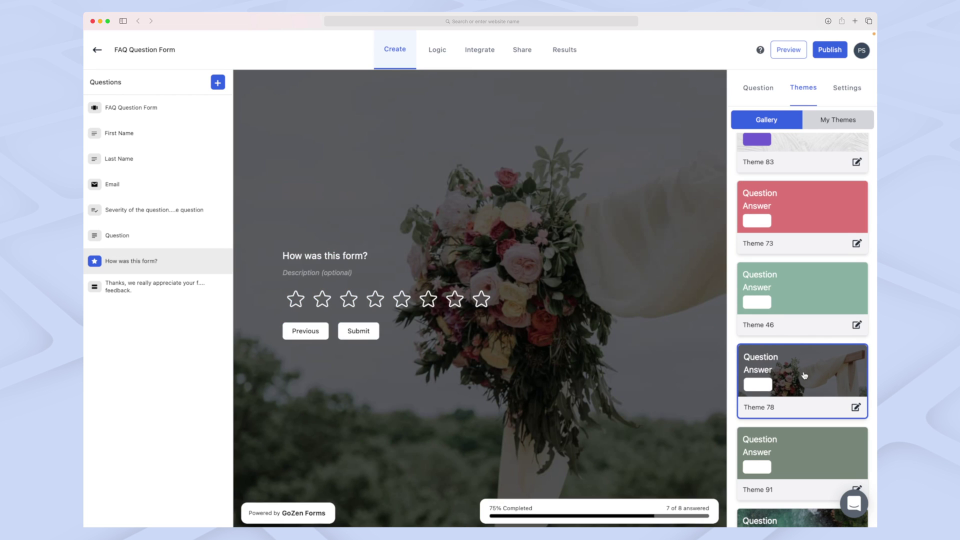
pyautogui.scroll(-3, 805, 376)
pyautogui.scroll(15, 804, 376)
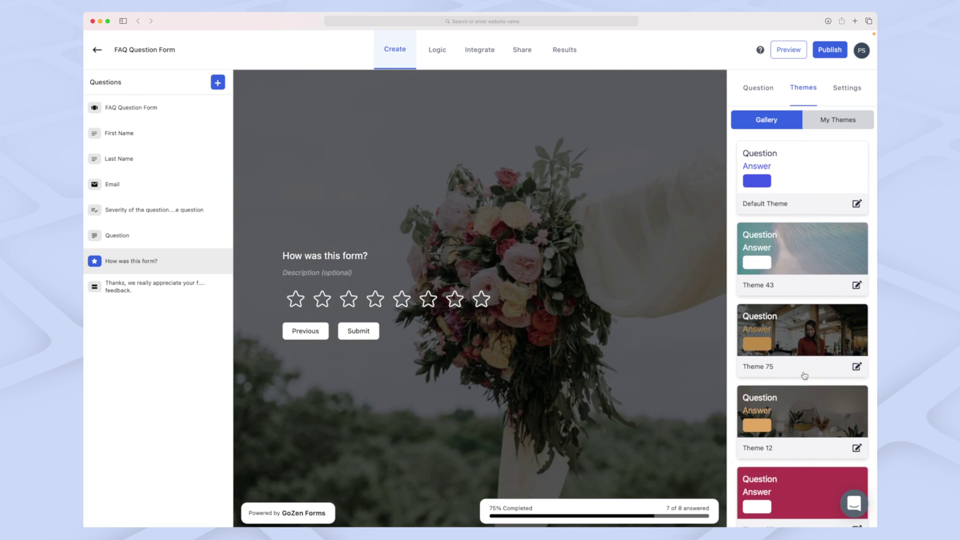
# Create a new untitled custom theme under My Themes and check the button text colour choices
pyautogui.click(834, 125)
pyautogui.click(815, 145)
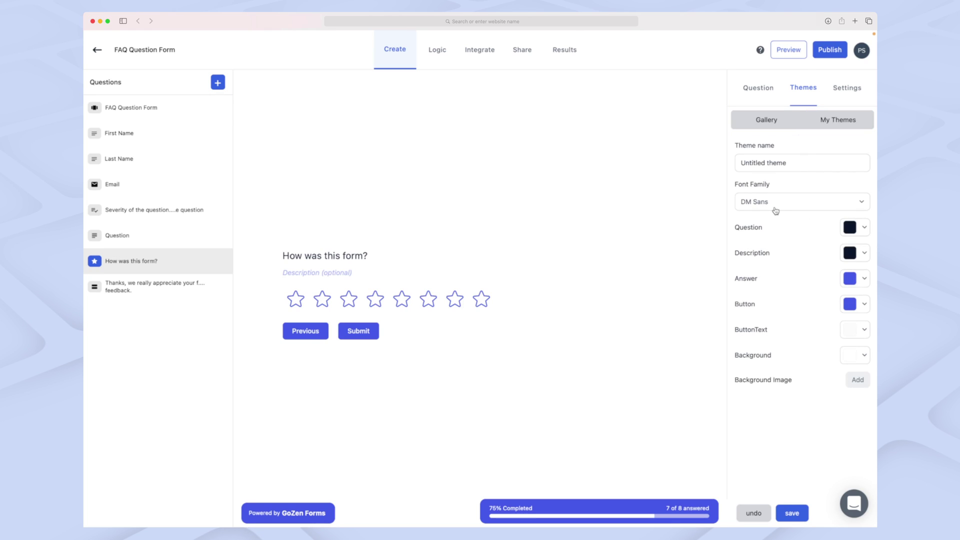
pyautogui.tripleClick(793, 160)
pyautogui.click(800, 151)
pyautogui.click(860, 331)
pyautogui.click(803, 334)
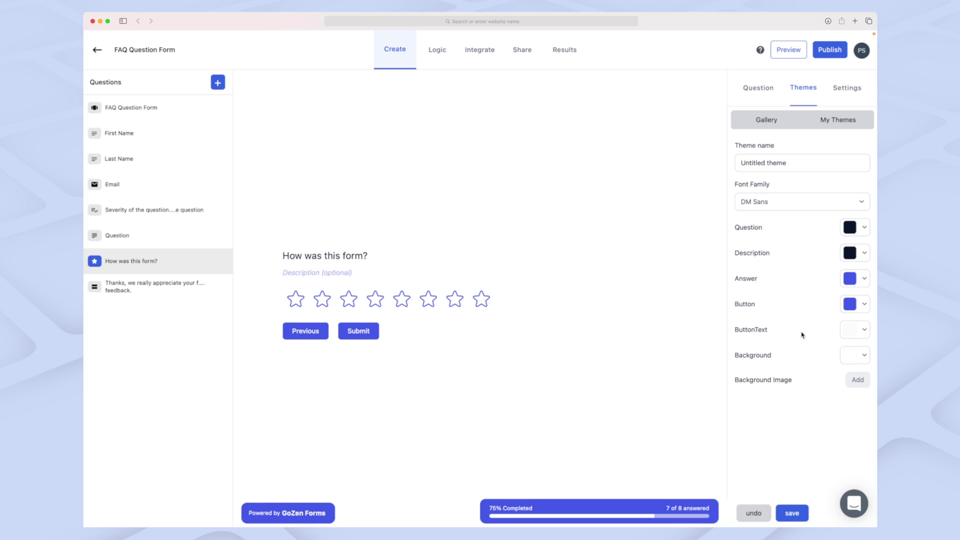
# Browse the Font Family list, keeping DM Sans, then bring up the question types
pyautogui.click(786, 204)
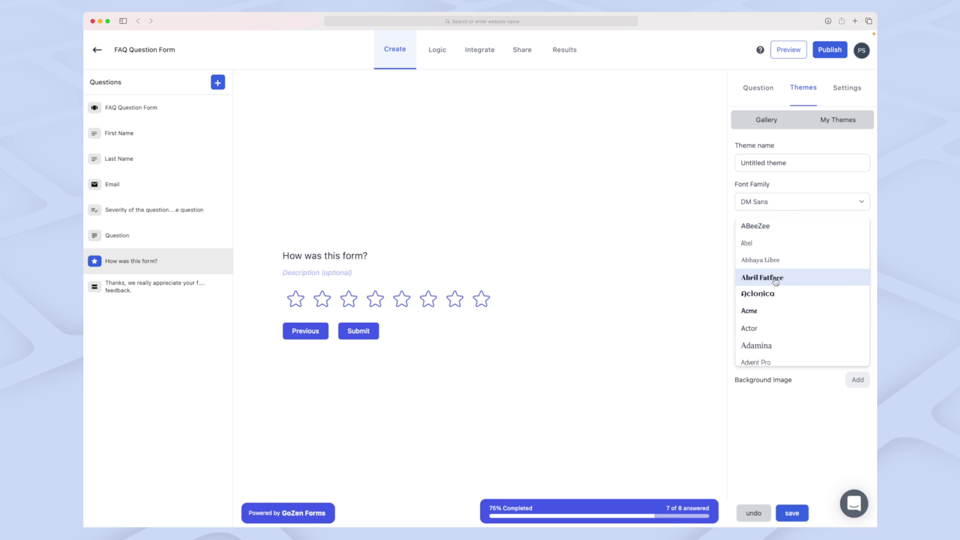
pyautogui.scroll(-5, 775, 280)
pyautogui.scroll(-10, 775, 282)
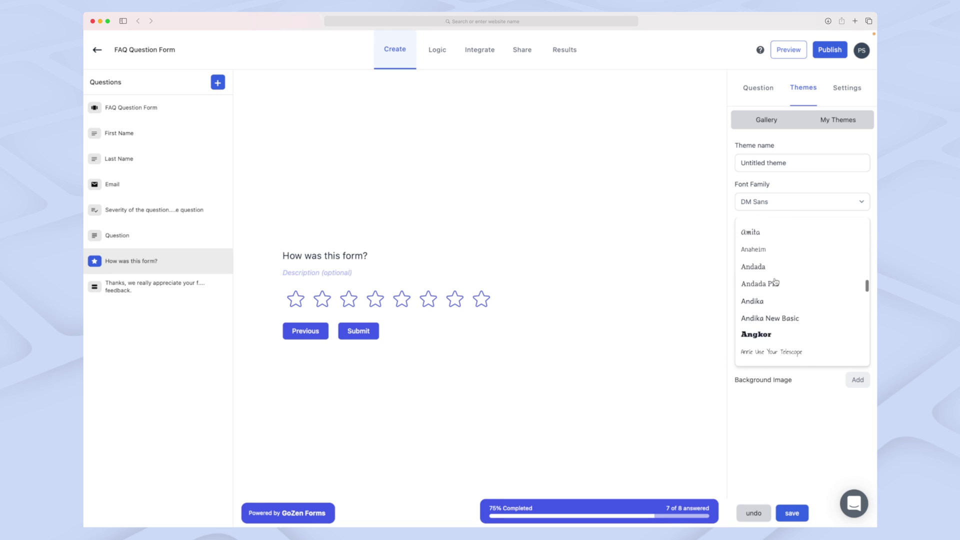
pyautogui.scroll(-10, 775, 282)
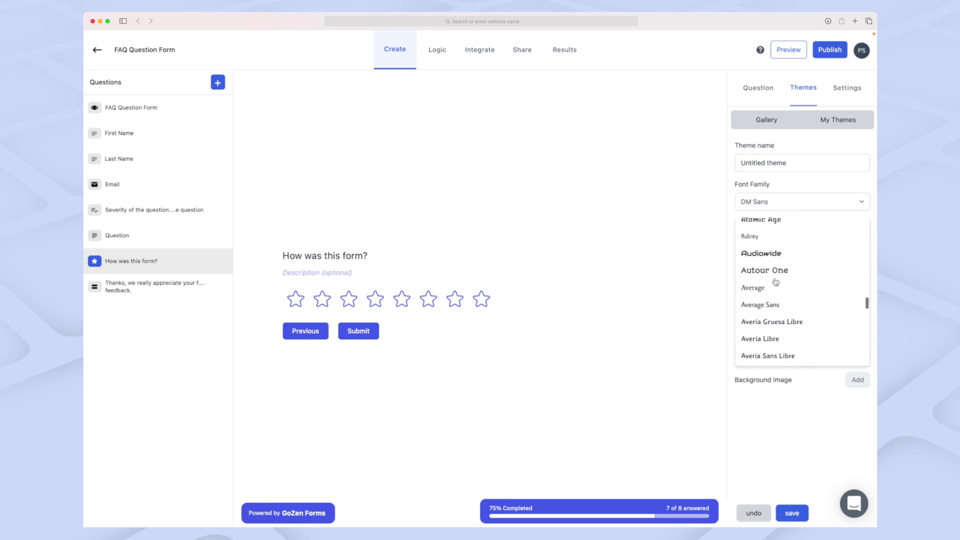
pyautogui.scroll(-10, 776, 281)
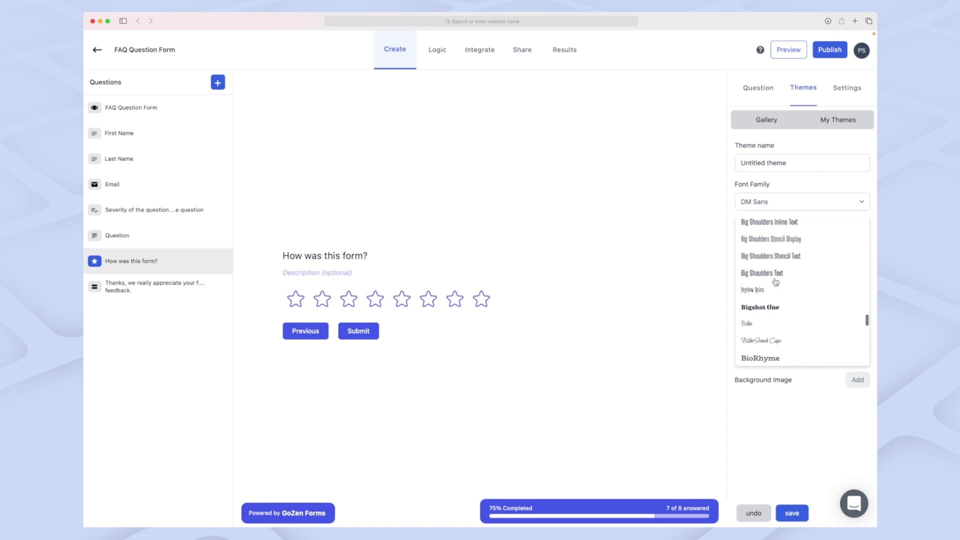
pyautogui.scroll(-5, 775, 282)
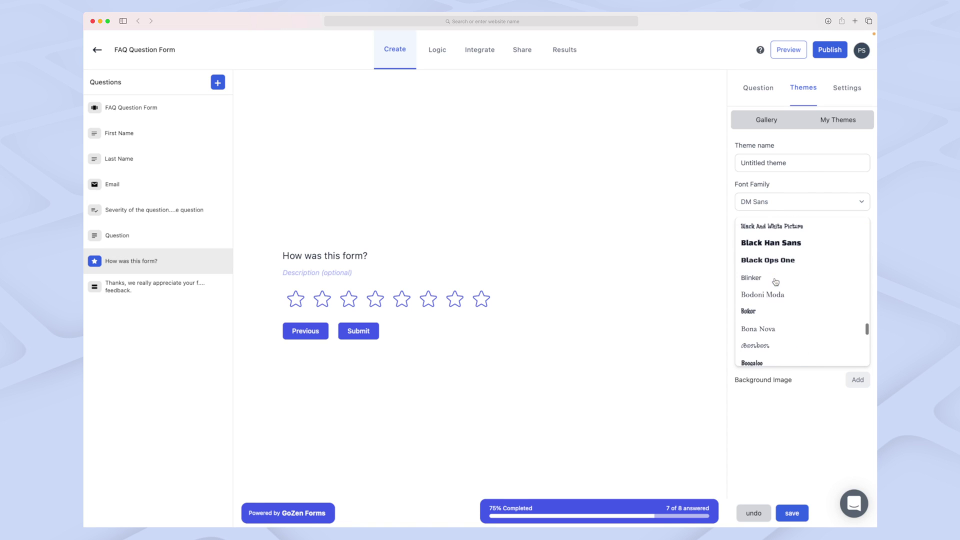
pyautogui.click(217, 82)
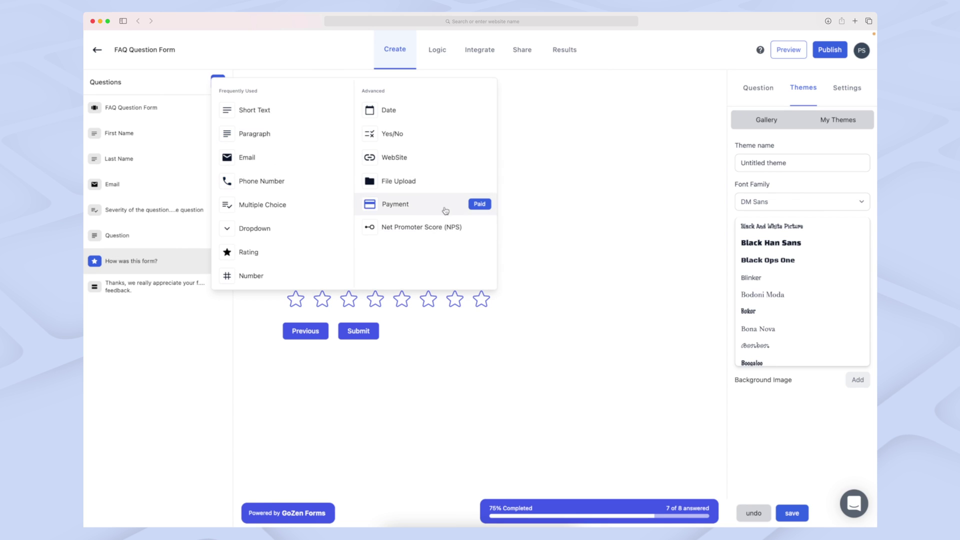
# Choose Net Promoter Score (NPS) under Advanced to add a 0–10 scale question
pyautogui.click(415, 229)
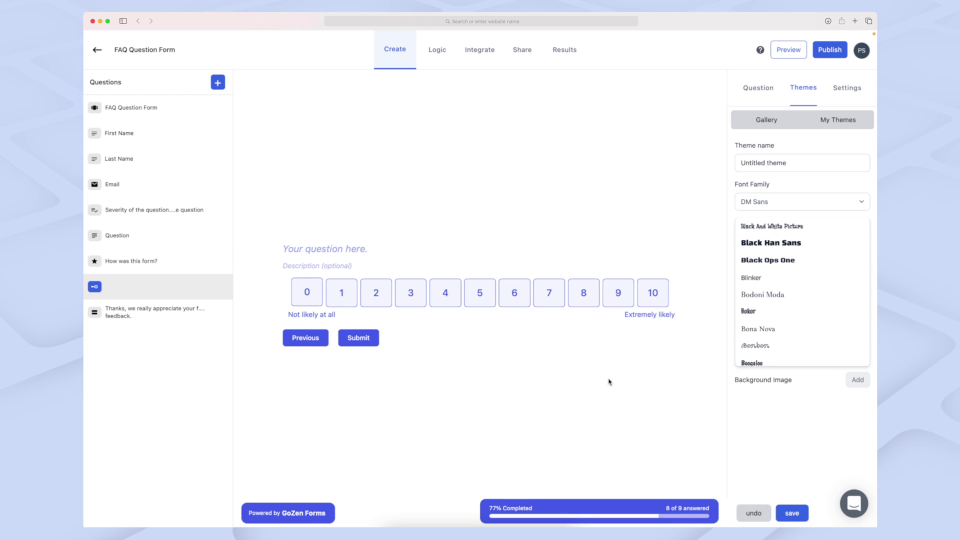
# Switch to the Logic view and dismiss the add-conditions help popup
pyautogui.click(437, 51)
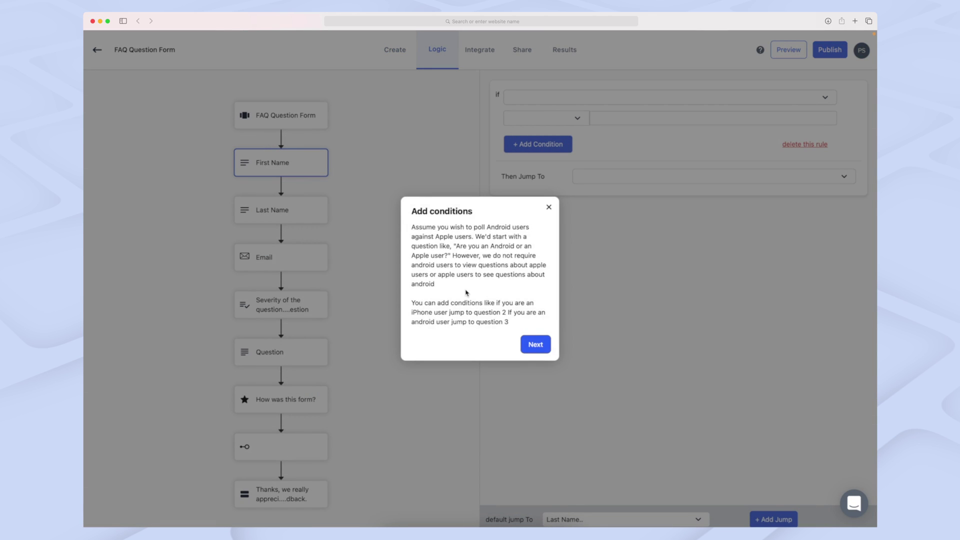
pyautogui.click(549, 207)
pyautogui.scroll(-2, 315, 280)
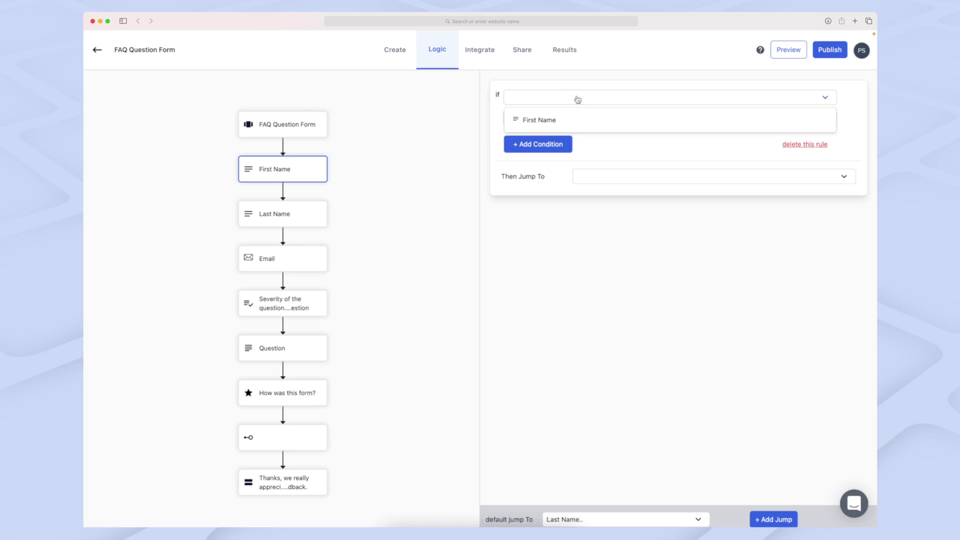
# Set the rule: if First Name contains the name, jump to 'How was this form?'
pyautogui.click(555, 119)
pyautogui.click(557, 119)
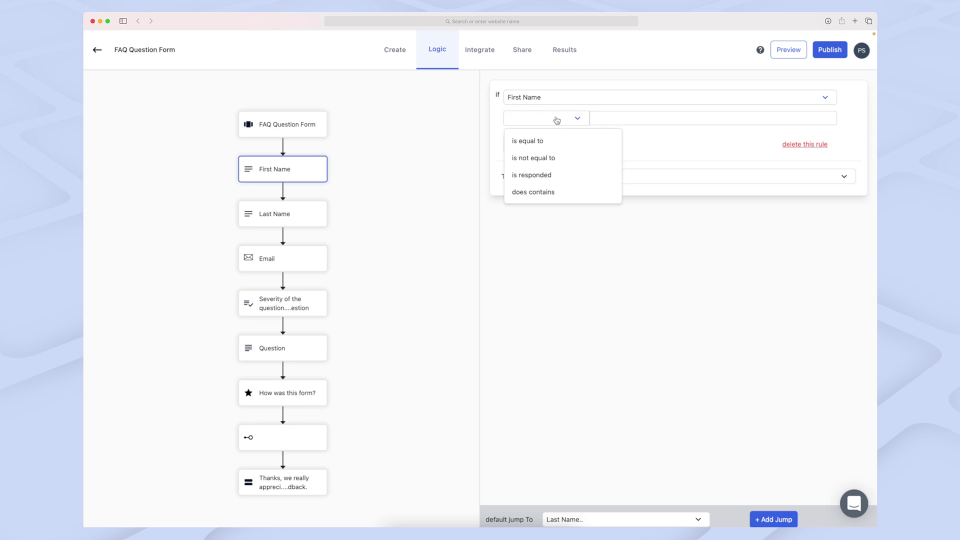
pyautogui.click(544, 195)
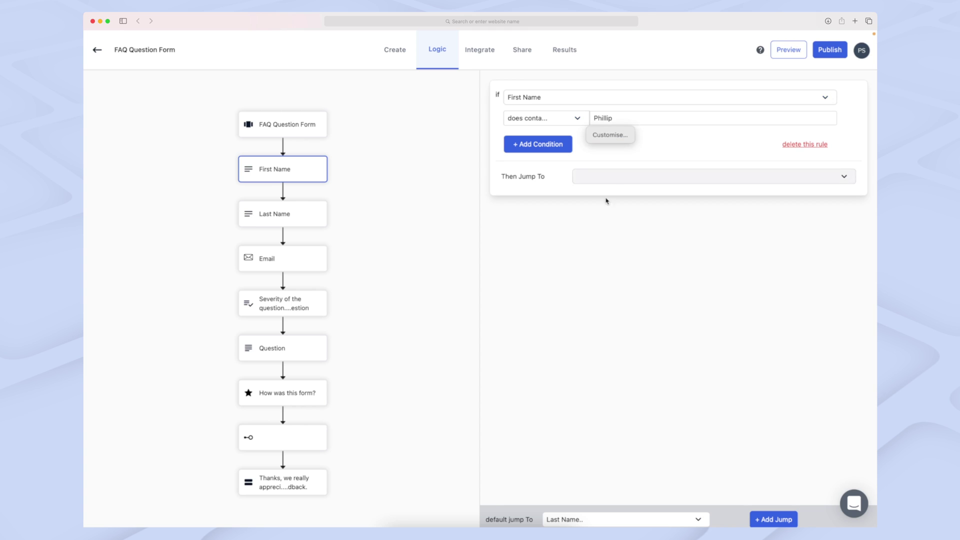
pyautogui.click(594, 179)
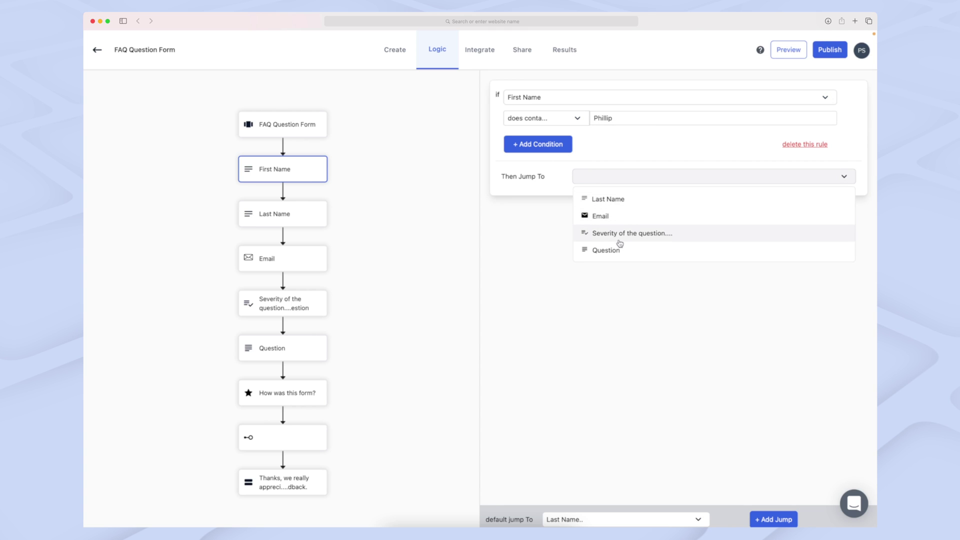
pyautogui.scroll(-2, 620, 248)
pyautogui.click(632, 220)
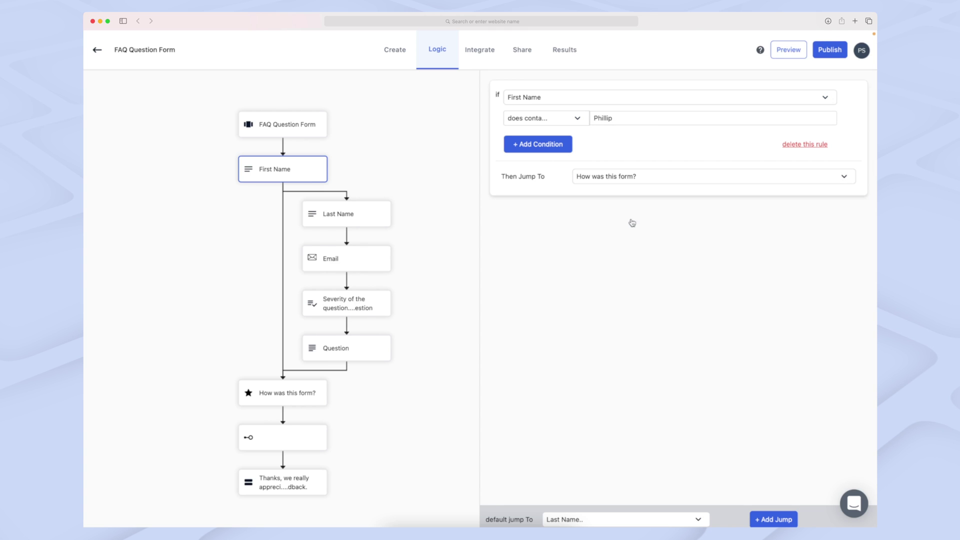
pyautogui.click(542, 145)
pyautogui.click(556, 140)
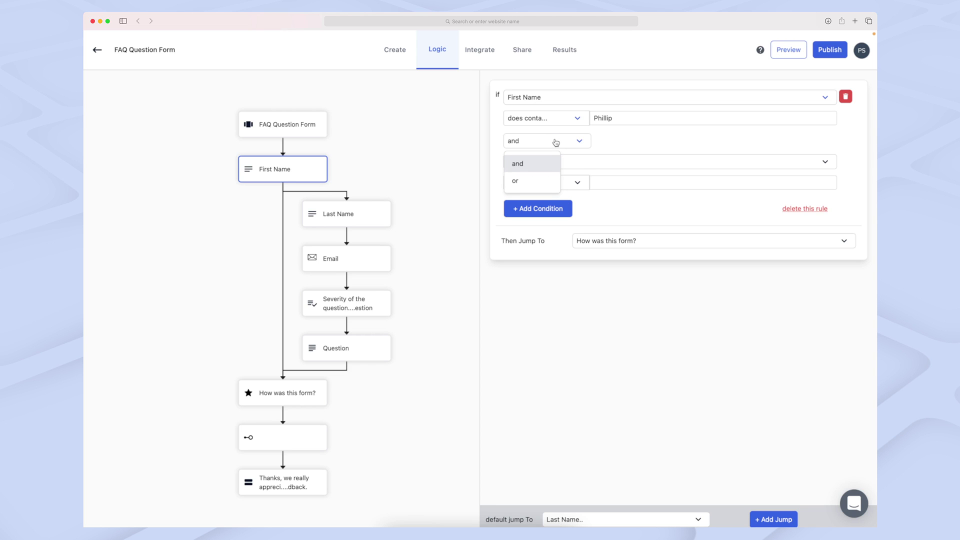
pyautogui.click(660, 147)
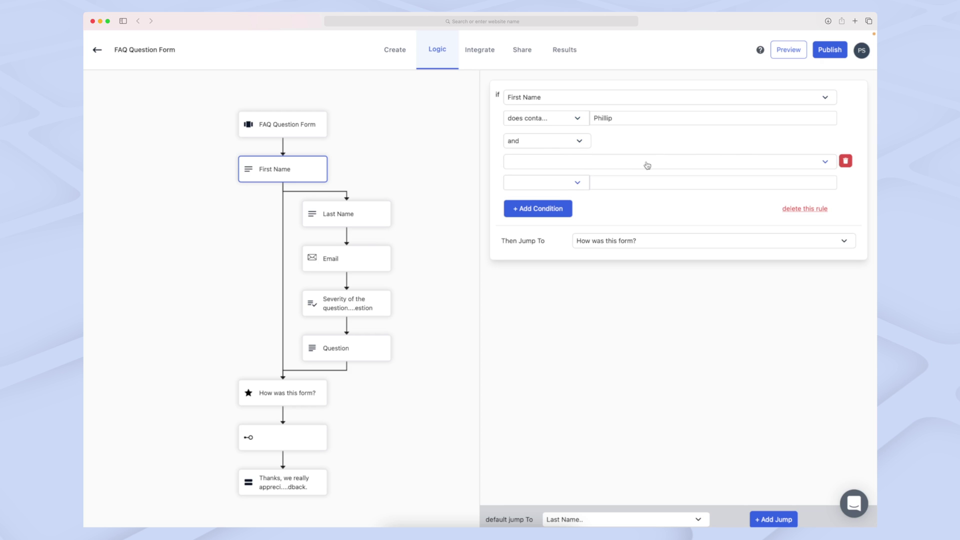
pyautogui.click(846, 160)
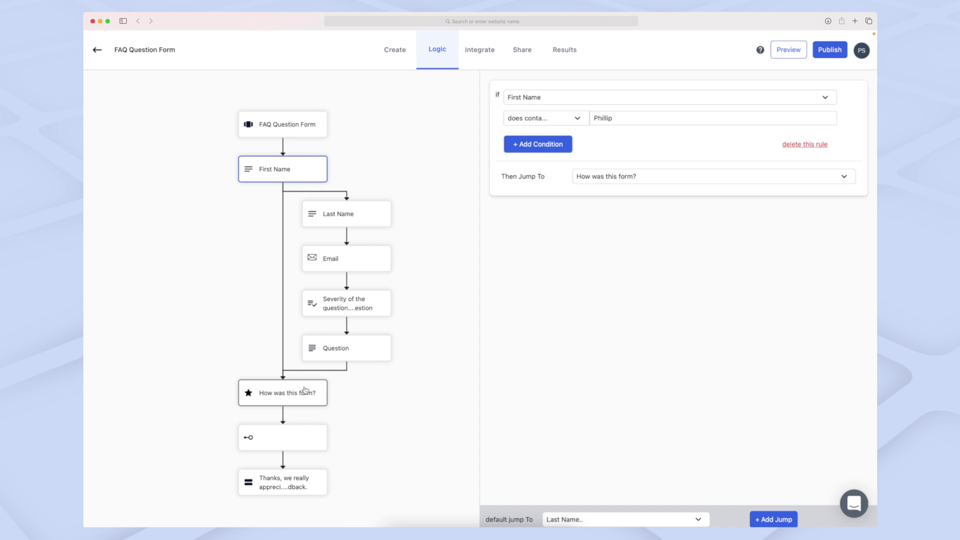
# Check the operator options for the 'How was this form?' node, then go to the Integrate page
pyautogui.click(304, 390)
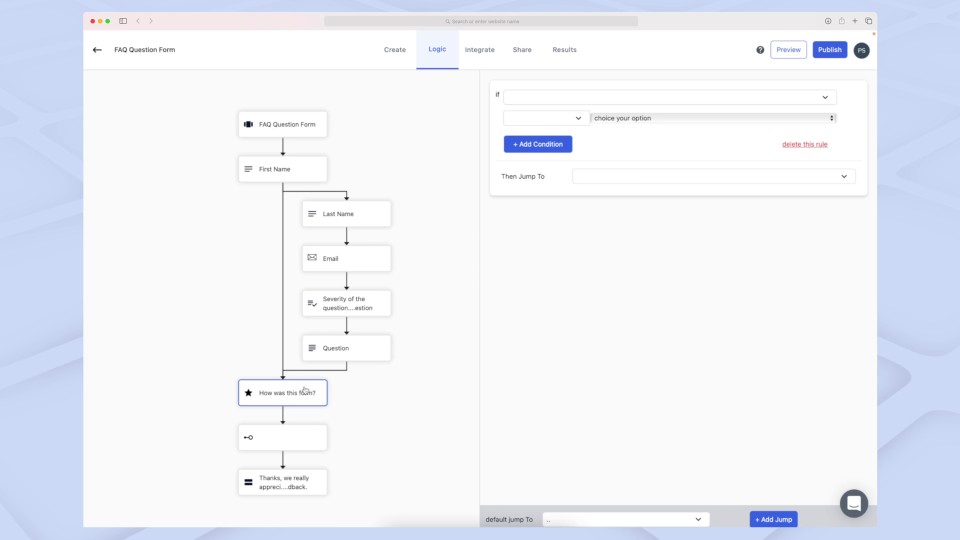
pyautogui.click(562, 119)
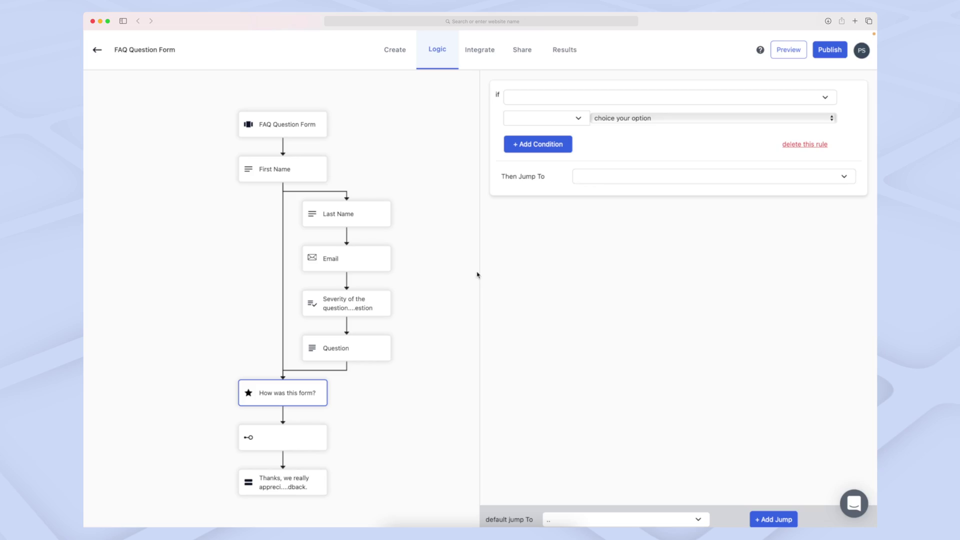
pyautogui.click(476, 61)
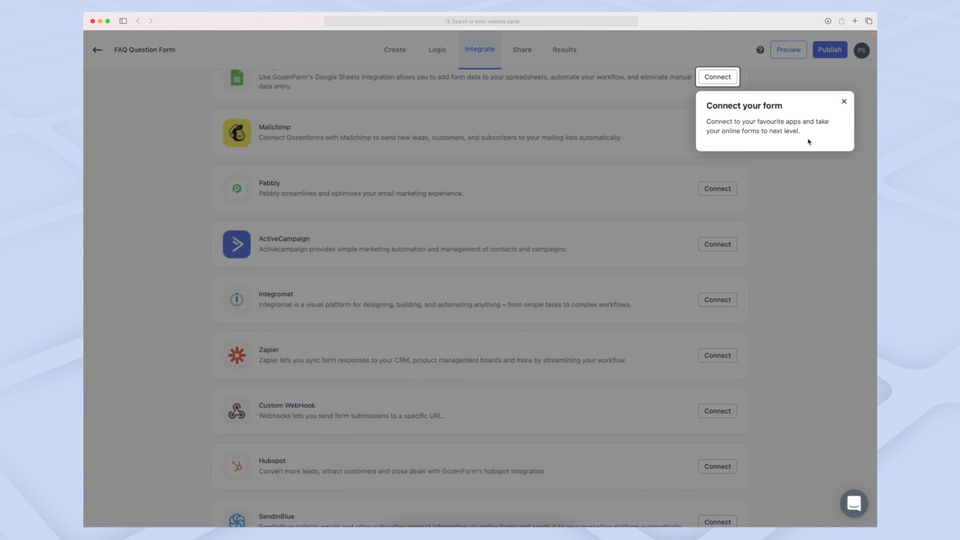
pyautogui.click(844, 101)
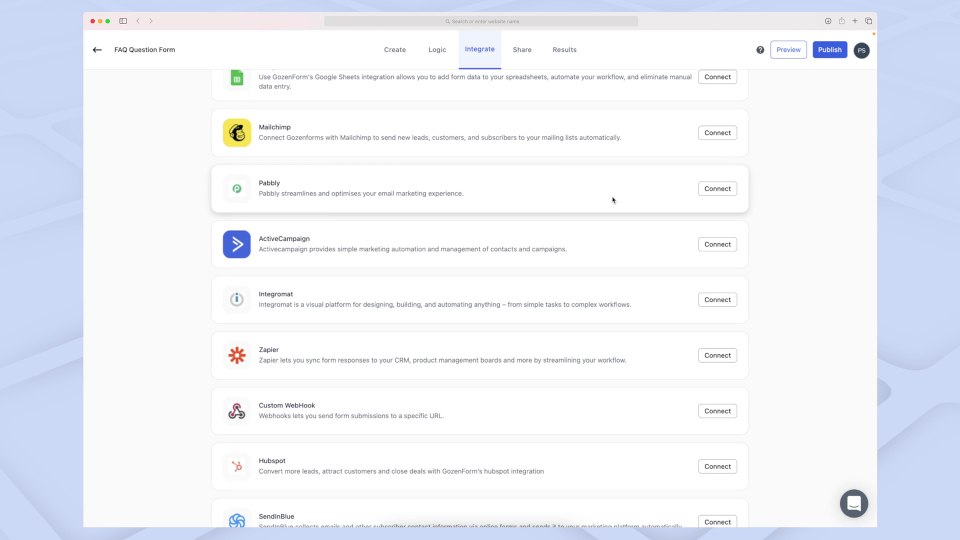
pyautogui.scroll(-5, 414, 296)
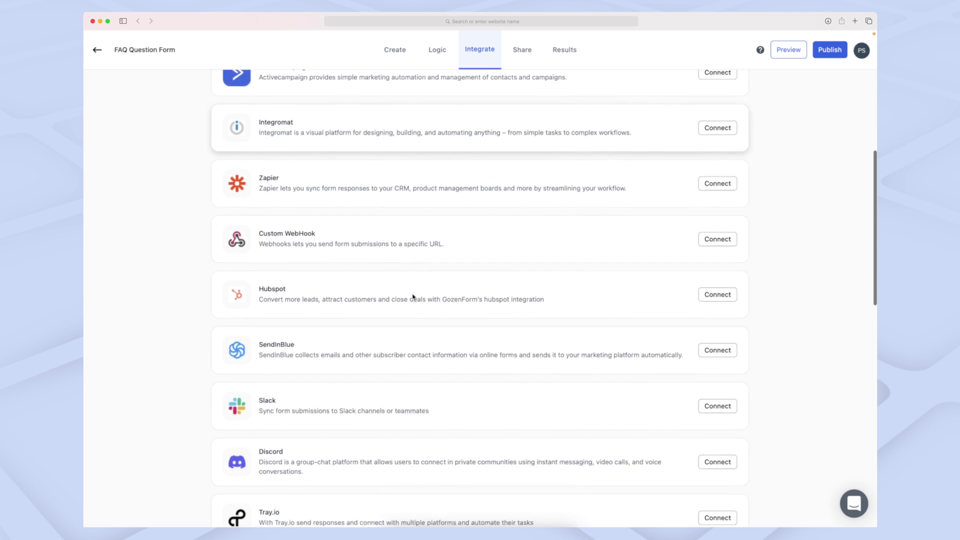
pyautogui.scroll(6, 414, 296)
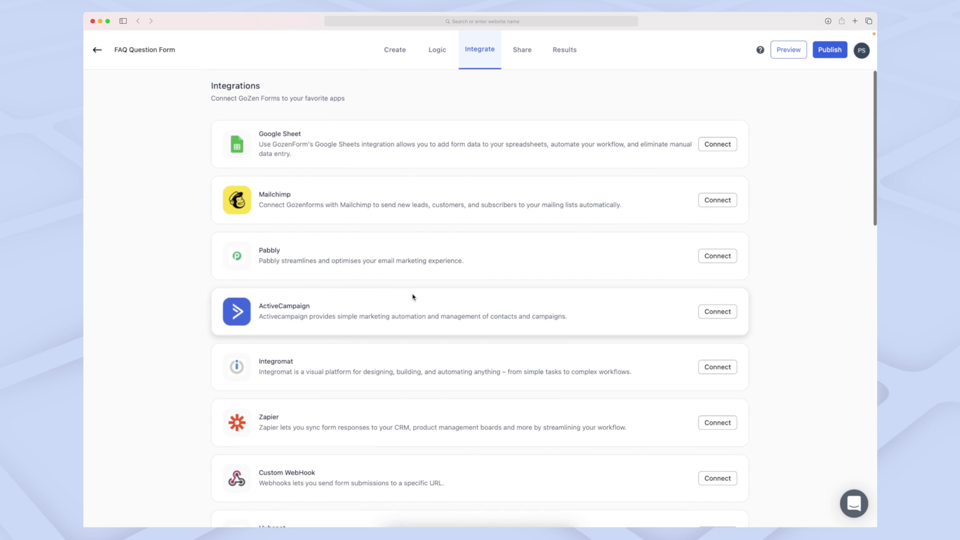
pyautogui.scroll(-10, 413, 297)
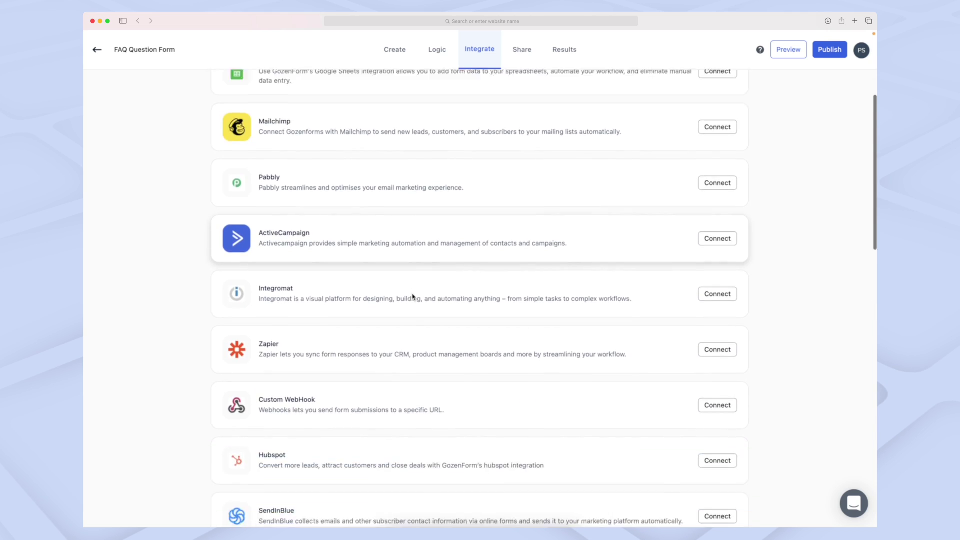
pyautogui.scroll(-3, 413, 297)
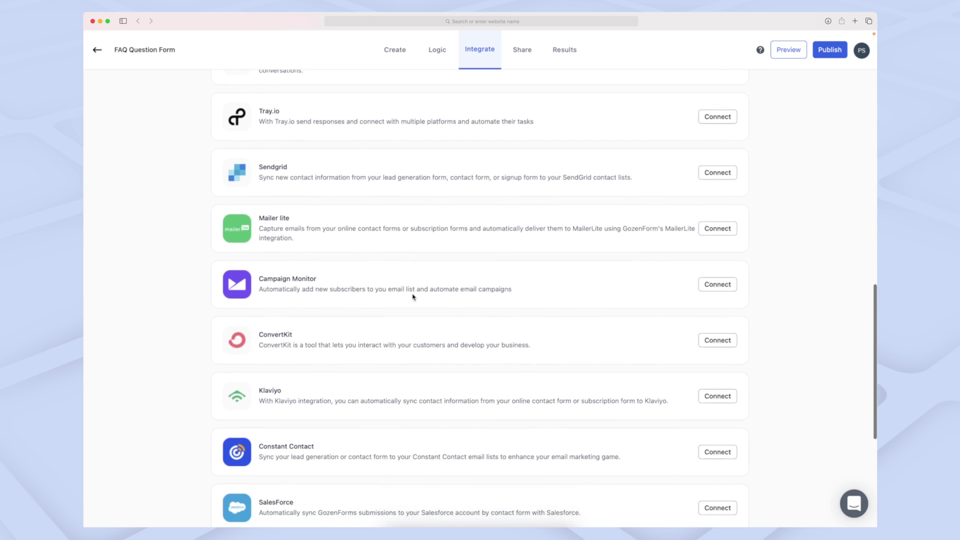
pyautogui.scroll(-5, 413, 297)
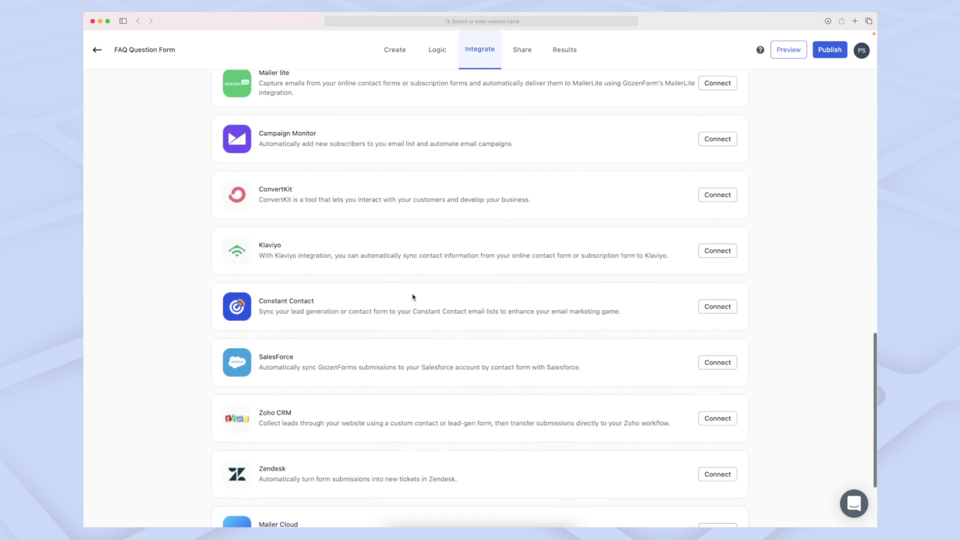
pyautogui.scroll(14, 413, 297)
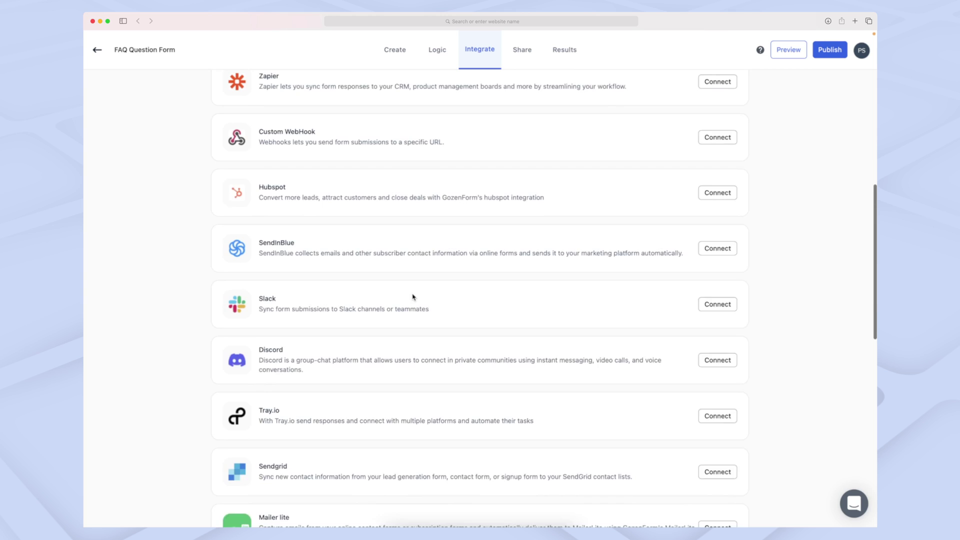
pyautogui.scroll(4, 413, 297)
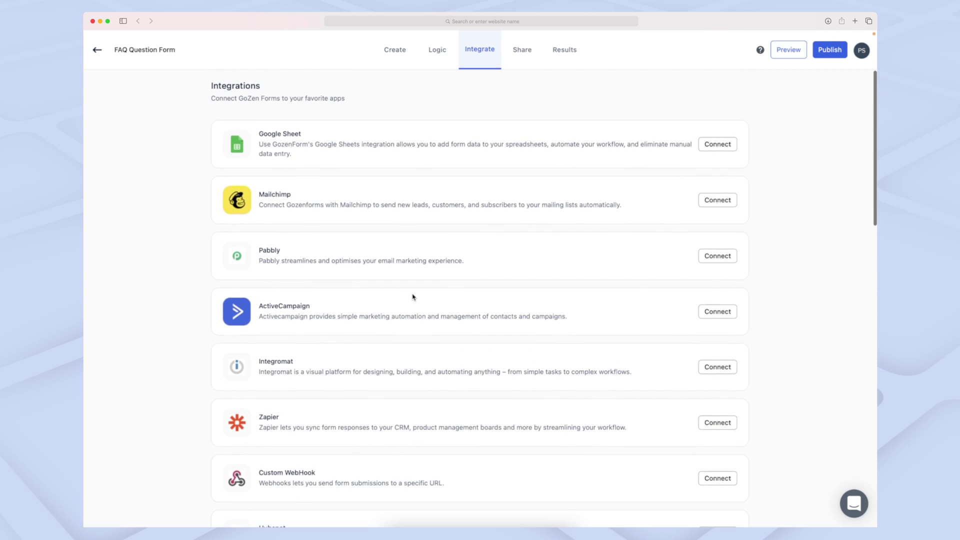
pyautogui.scroll(-2, 413, 297)
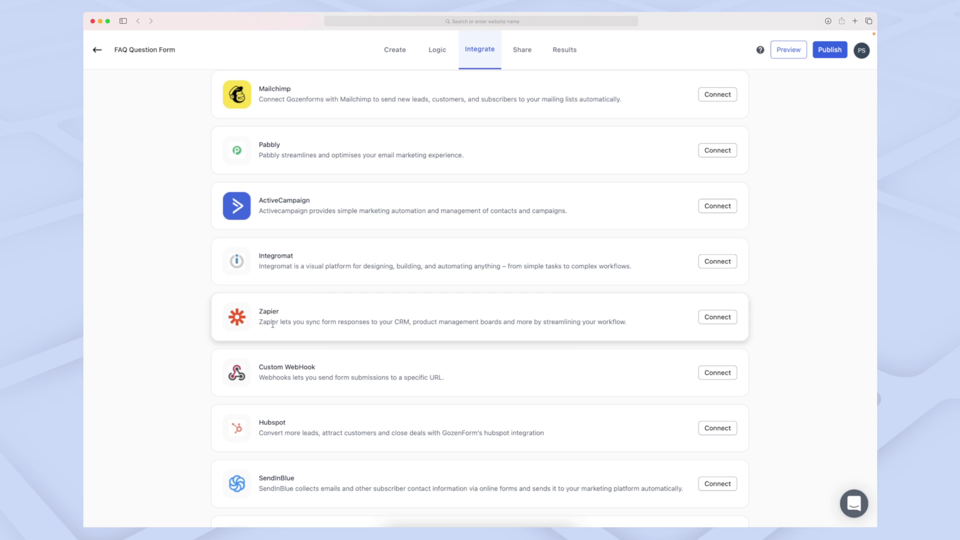
pyautogui.scroll(2, 274, 323)
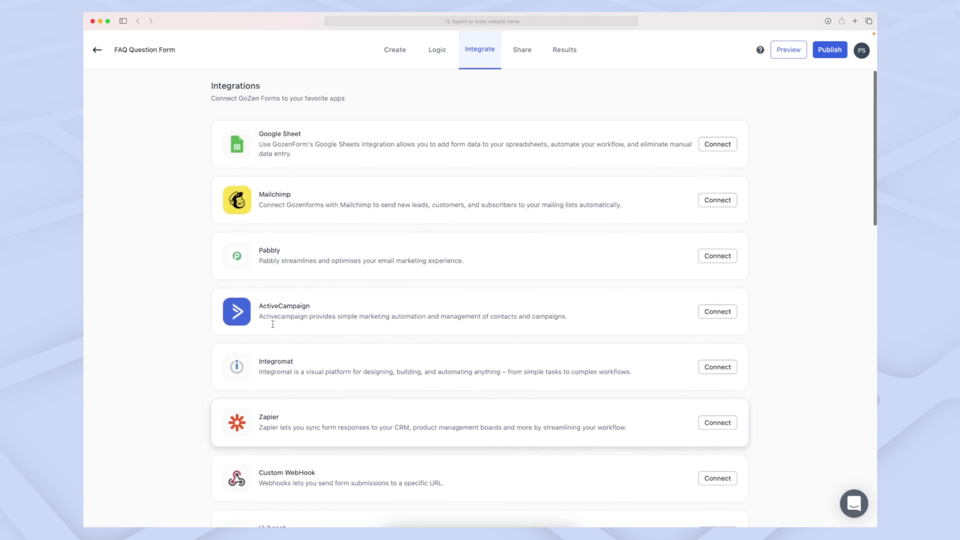
pyautogui.scroll(-1, 471, 272)
pyautogui.scroll(1, 470, 273)
pyautogui.scroll(1, 471, 274)
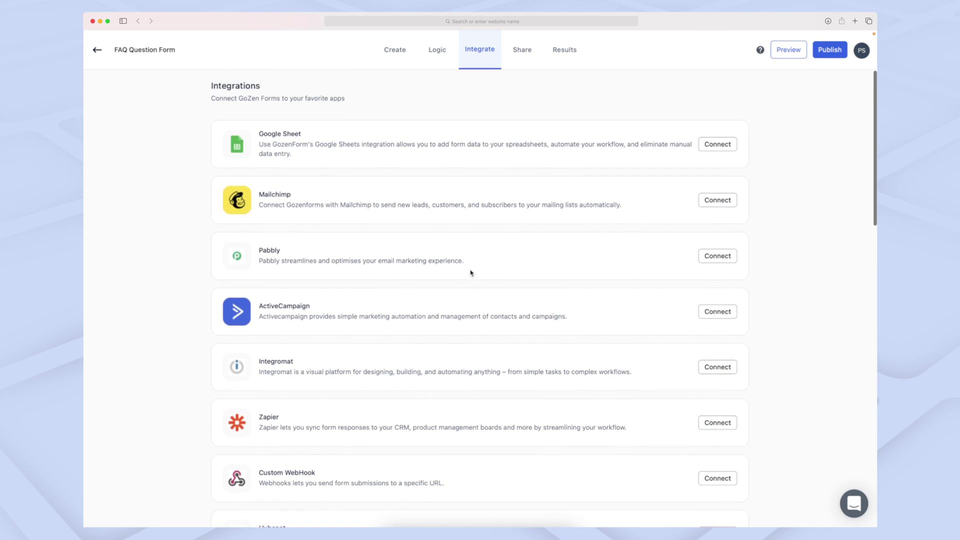
# Try the Google Sheet, MailChimp and Pabbly connections, closing each dialog without linking
pyautogui.click(721, 146)
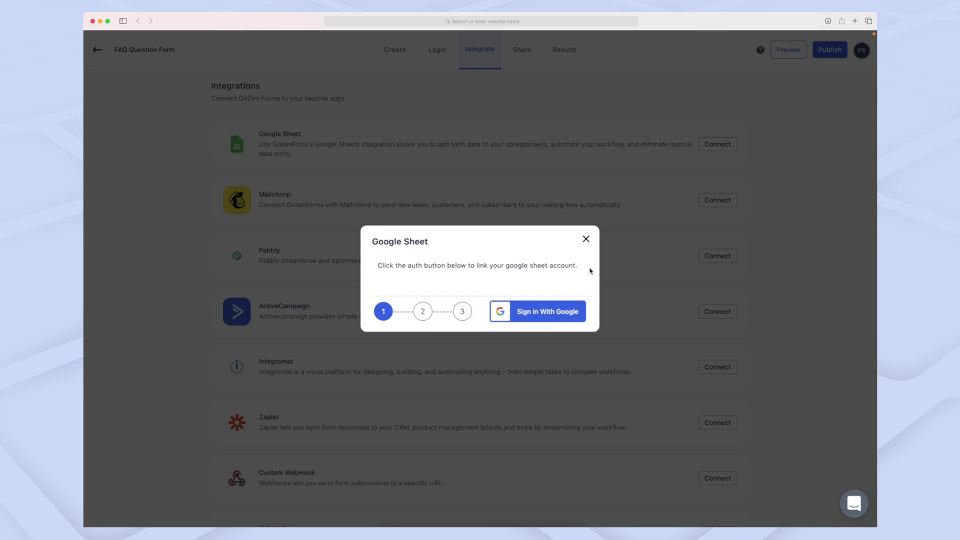
pyautogui.click(586, 239)
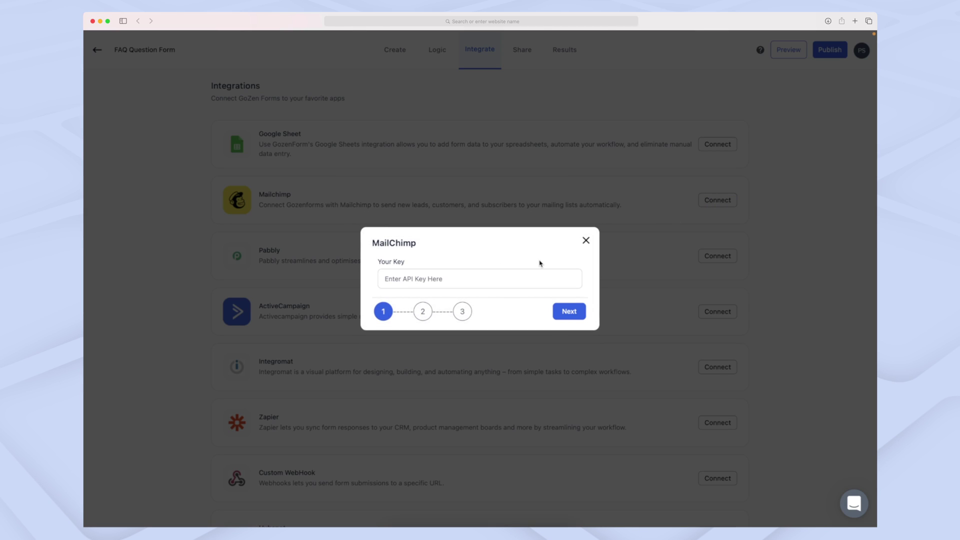
pyautogui.click(586, 241)
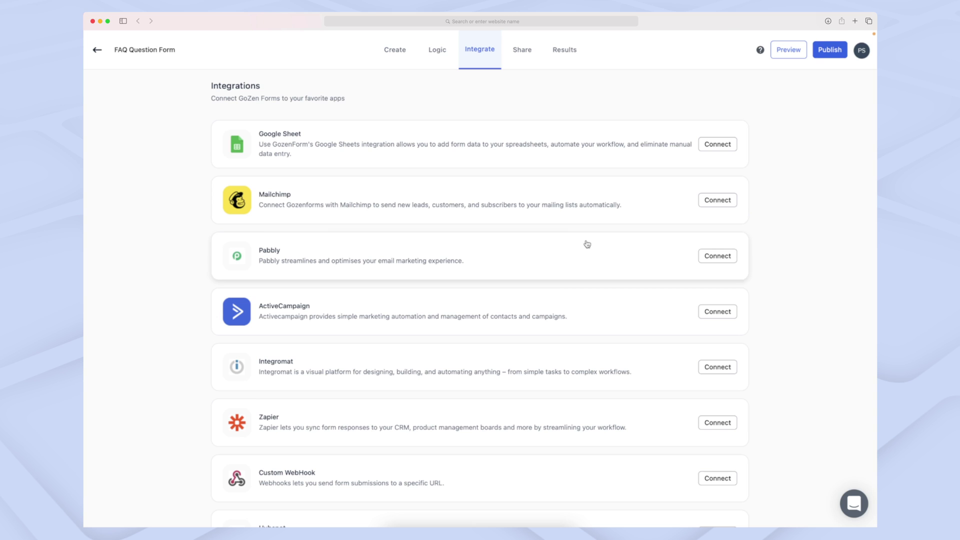
pyautogui.click(725, 255)
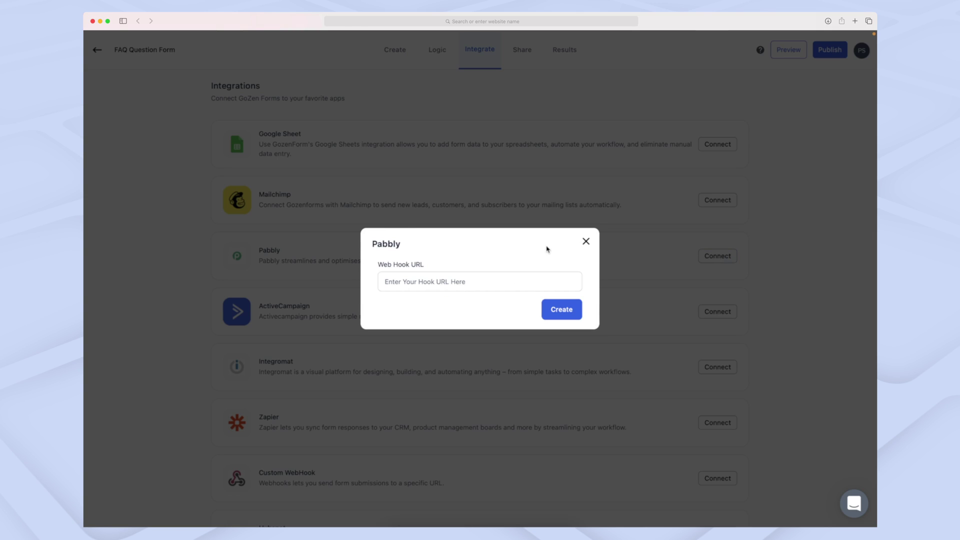
pyautogui.click(586, 241)
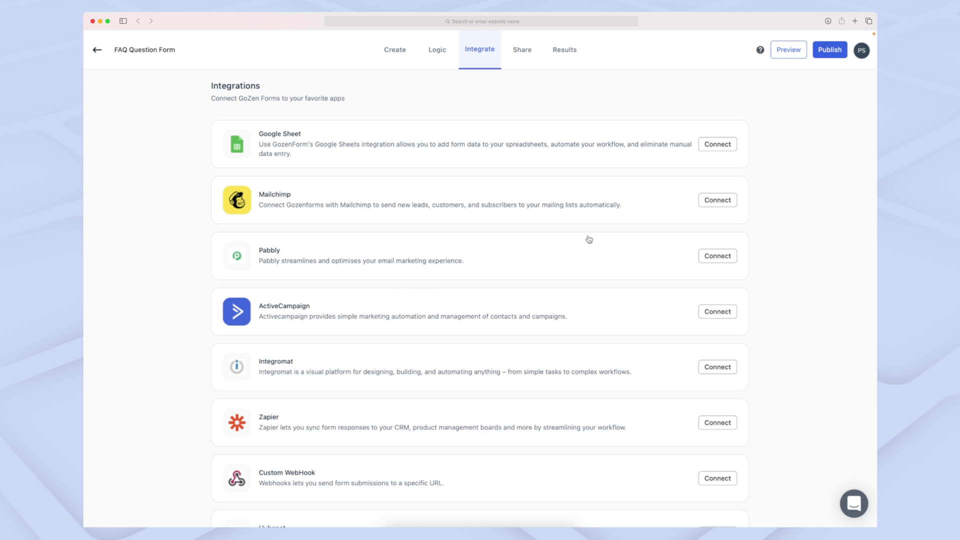
# Scroll the integrations list, then go to the form's Share page
pyautogui.scroll(-5, 540, 275)
pyautogui.scroll(-10, 535, 217)
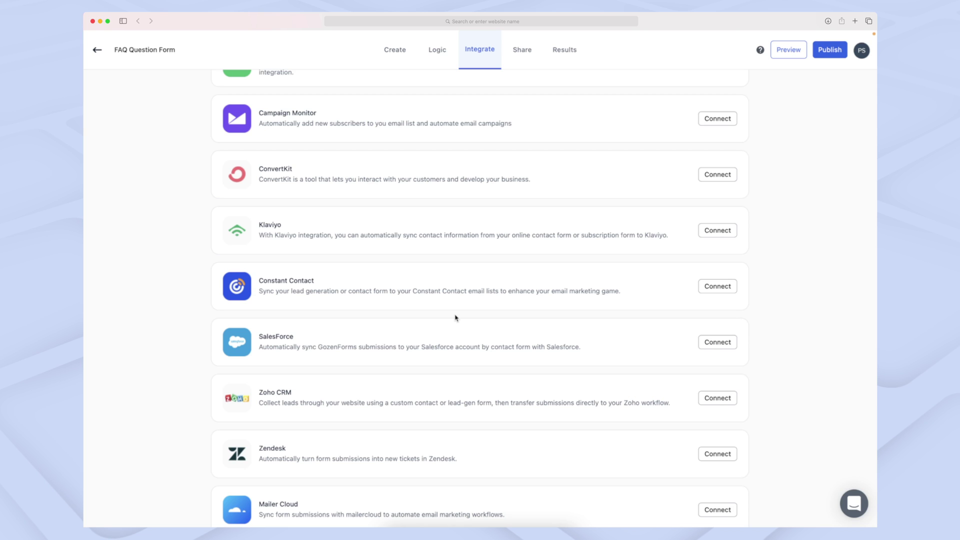
pyautogui.scroll(4, 460, 250)
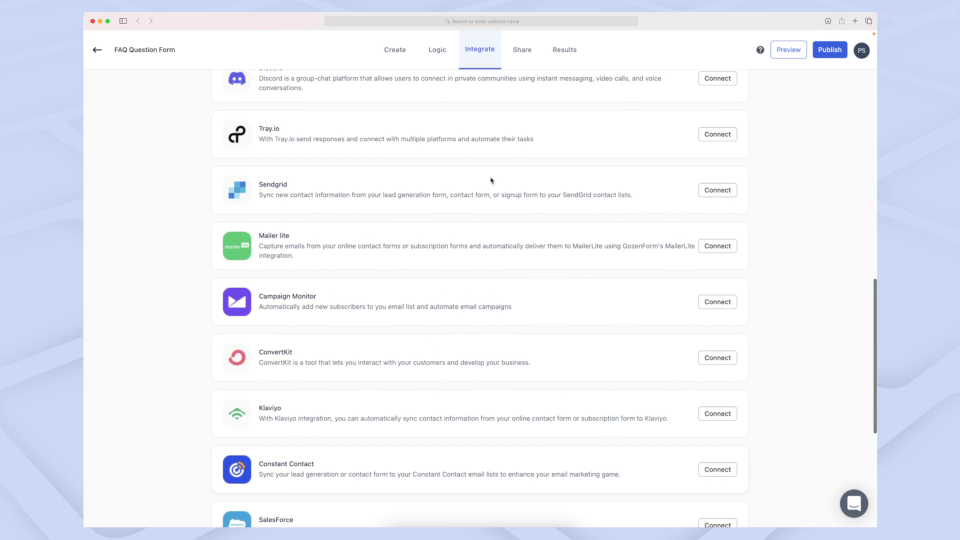
pyautogui.click(523, 55)
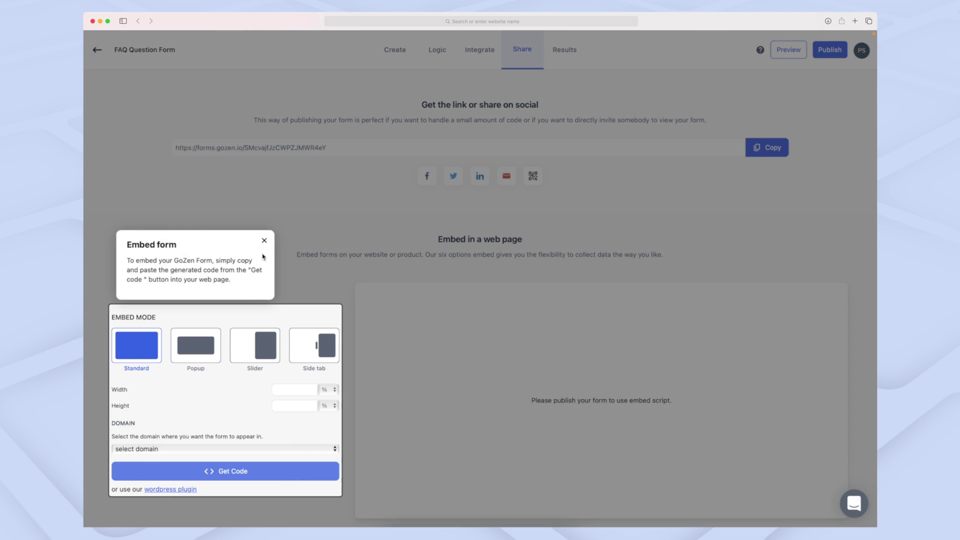
# Dismiss the embed tip and compare Standard, Popup and Side tab embed modes, settling on Side tab
pyautogui.click(262, 240)
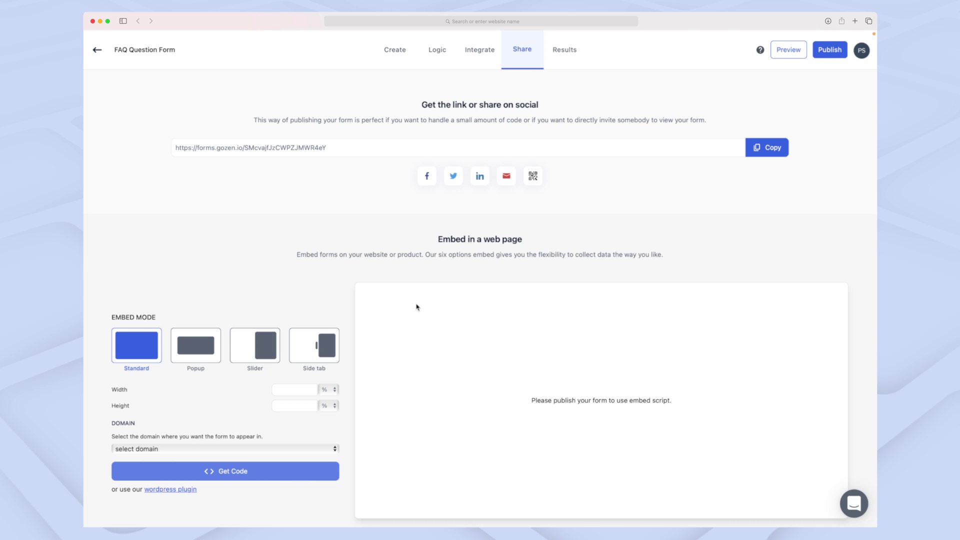
pyautogui.click(321, 358)
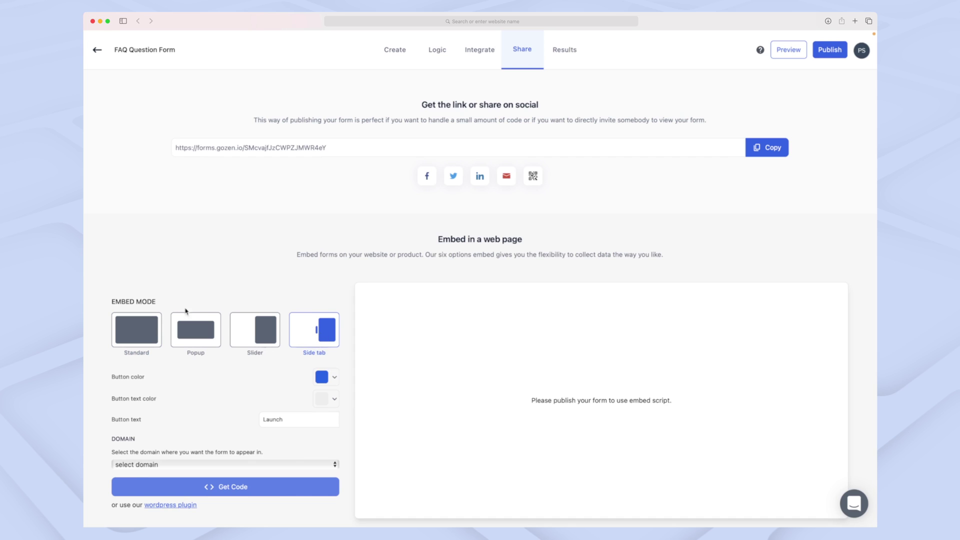
pyautogui.click(132, 335)
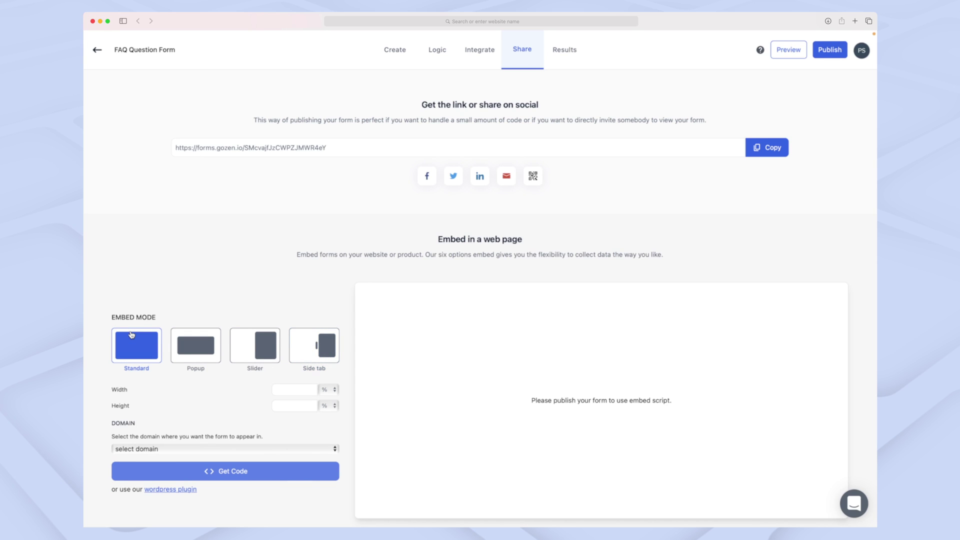
pyautogui.click(191, 353)
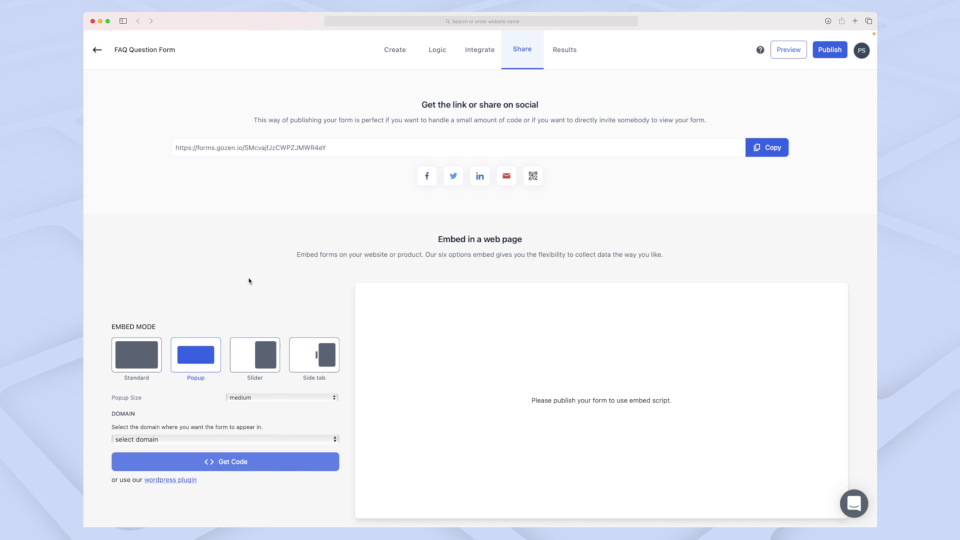
pyautogui.click(314, 349)
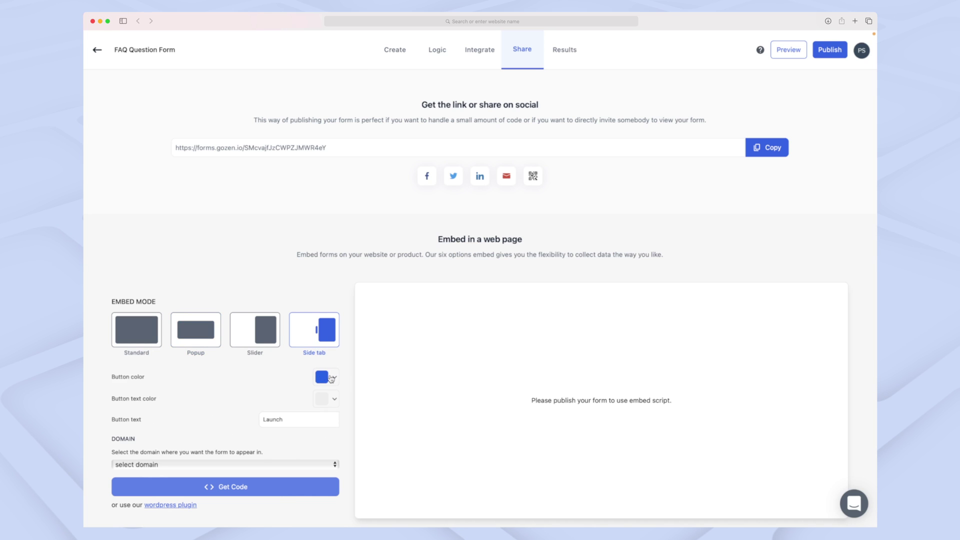
pyautogui.click(210, 464)
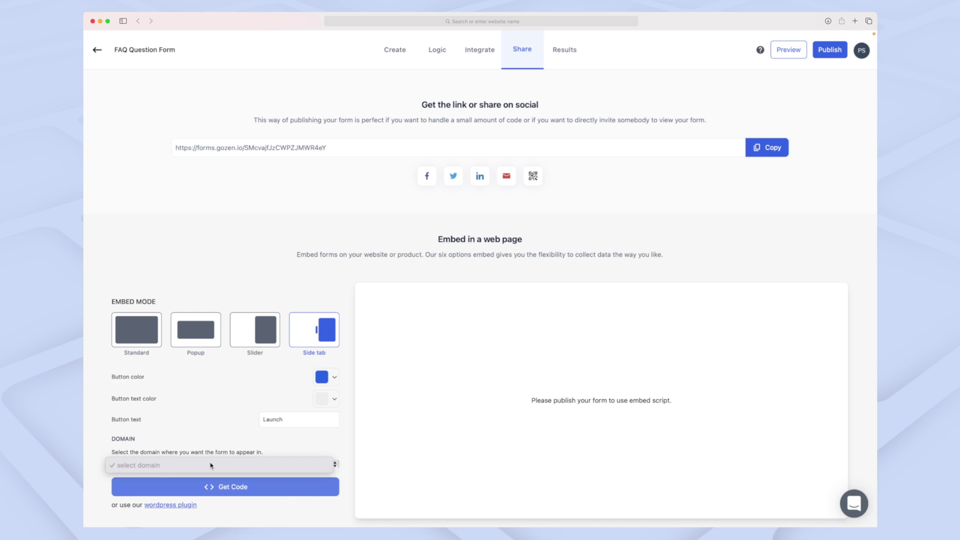
pyautogui.click(202, 415)
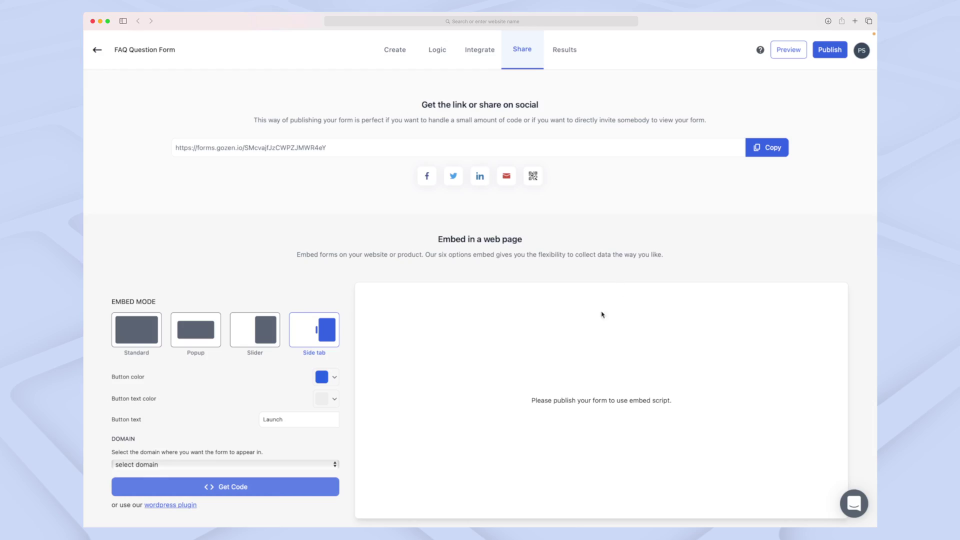
# Copy the share link, publish the form, copy its published link, and open Live Preview
pyautogui.click(774, 148)
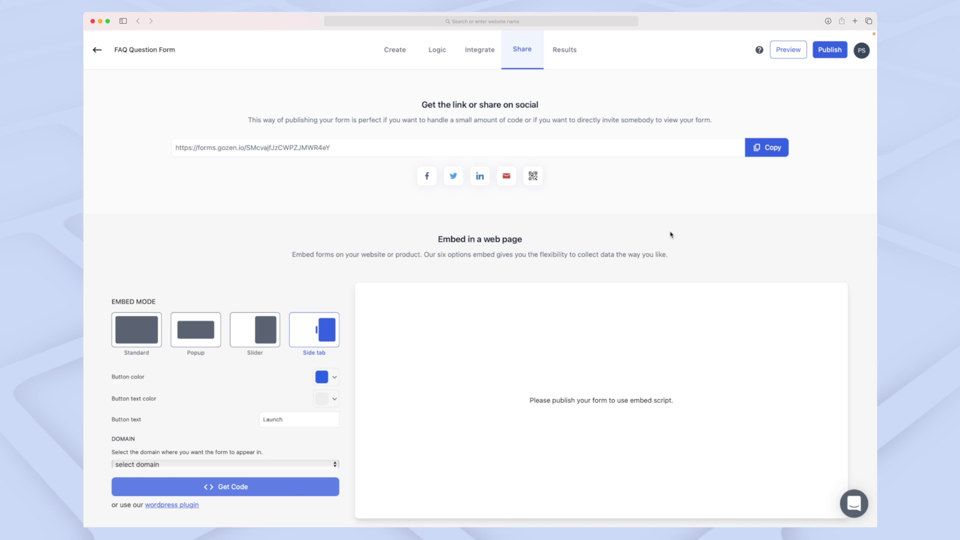
pyautogui.click(840, 54)
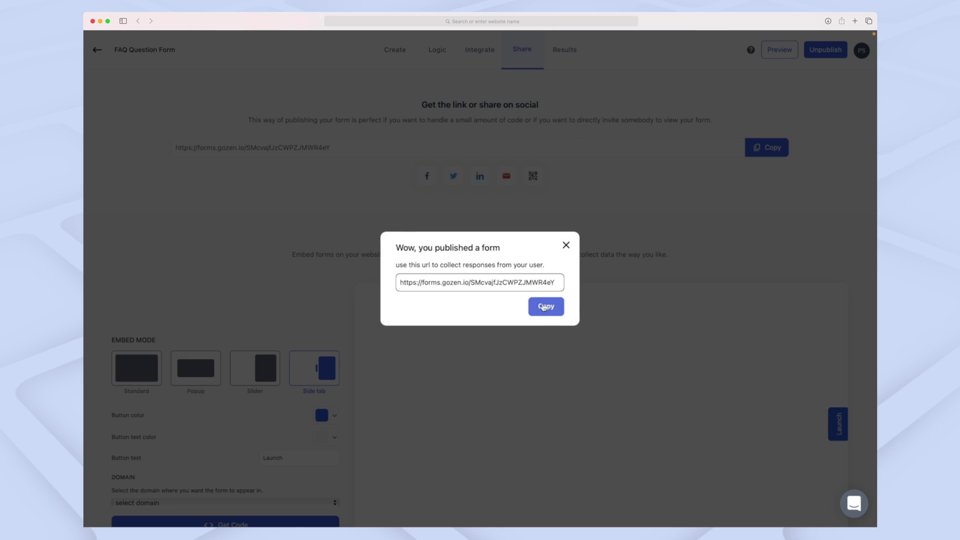
pyautogui.click(543, 305)
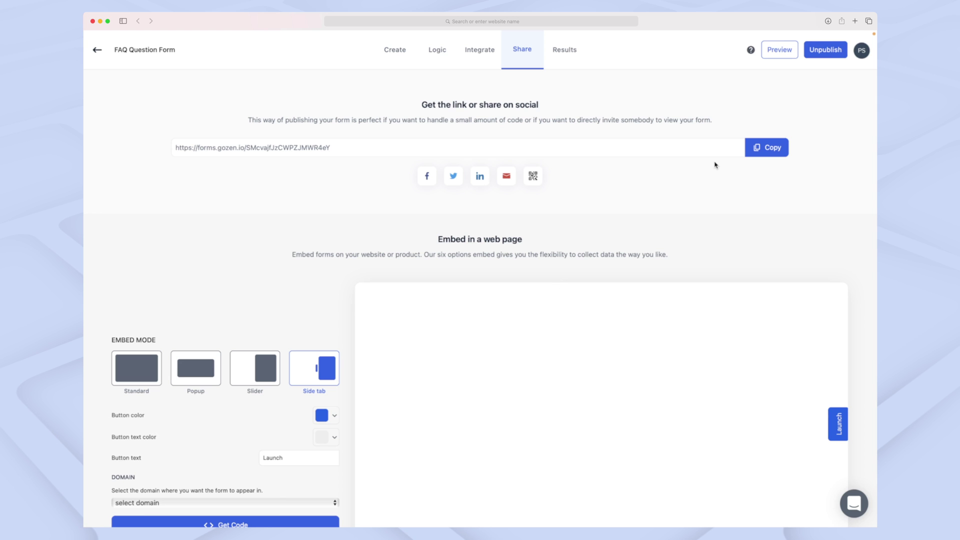
pyautogui.click(781, 52)
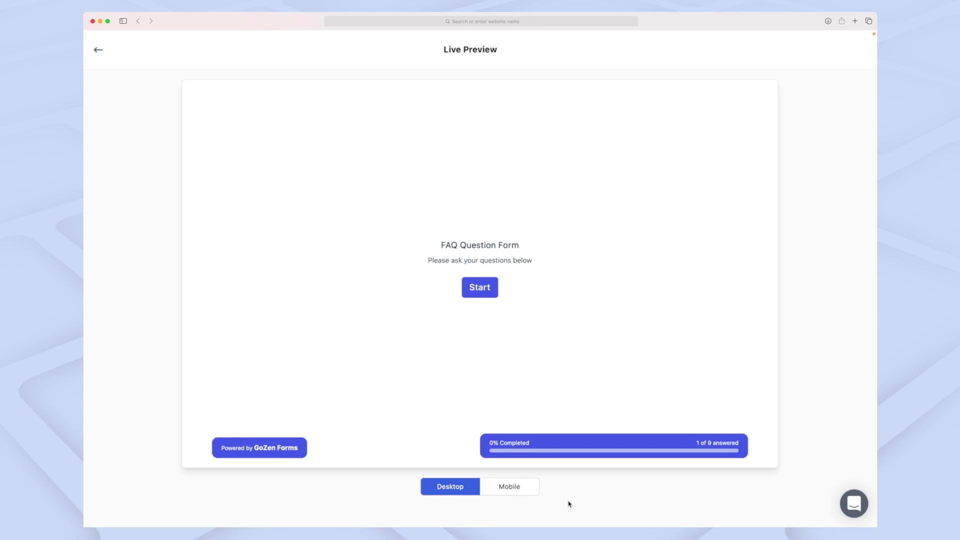
# Check the preview in Mobile and Desktop layouts, then start the form
pyautogui.click(514, 488)
pyautogui.click(456, 487)
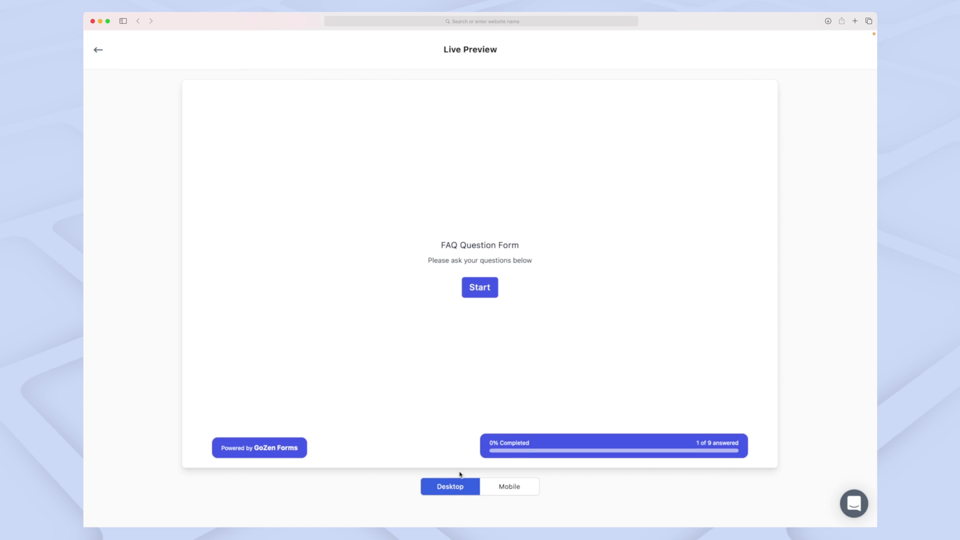
pyautogui.click(487, 293)
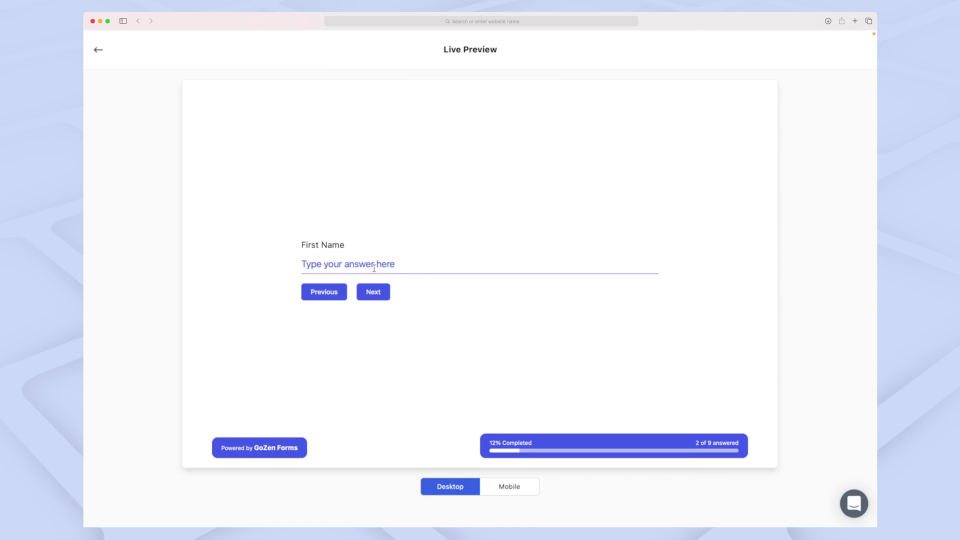
# Answer with a first name, a seven-star rating and 9 on the likelihood scale, then submit
pyautogui.write('Phillip')
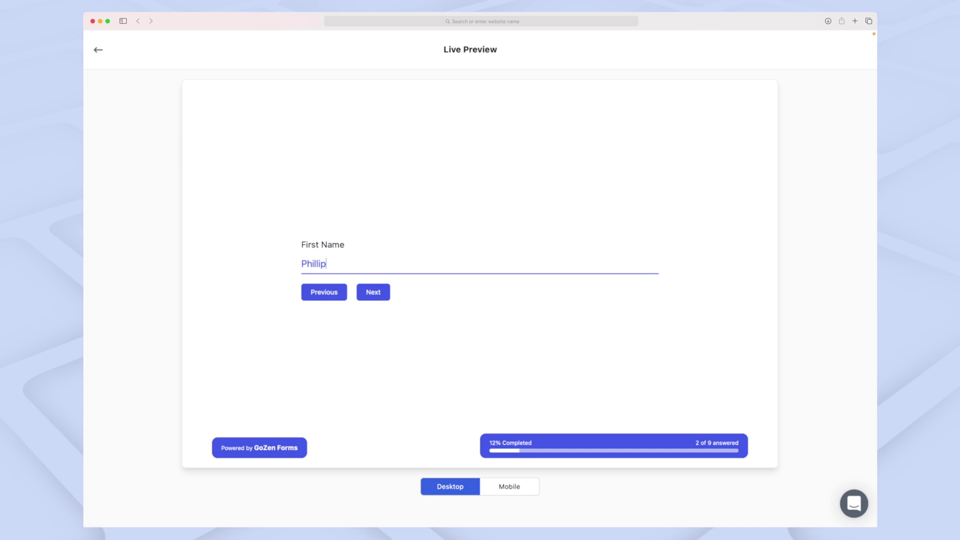
pyautogui.click(371, 294)
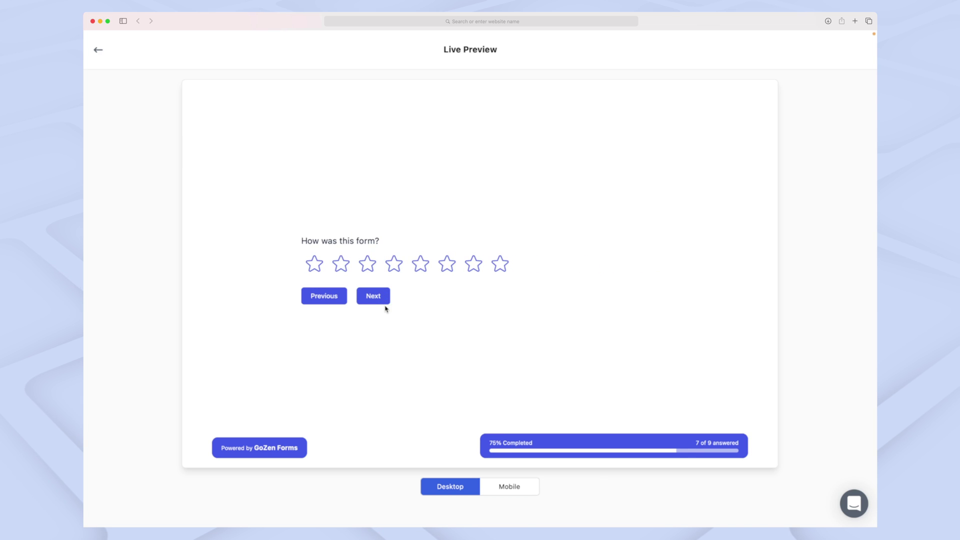
pyautogui.click(468, 266)
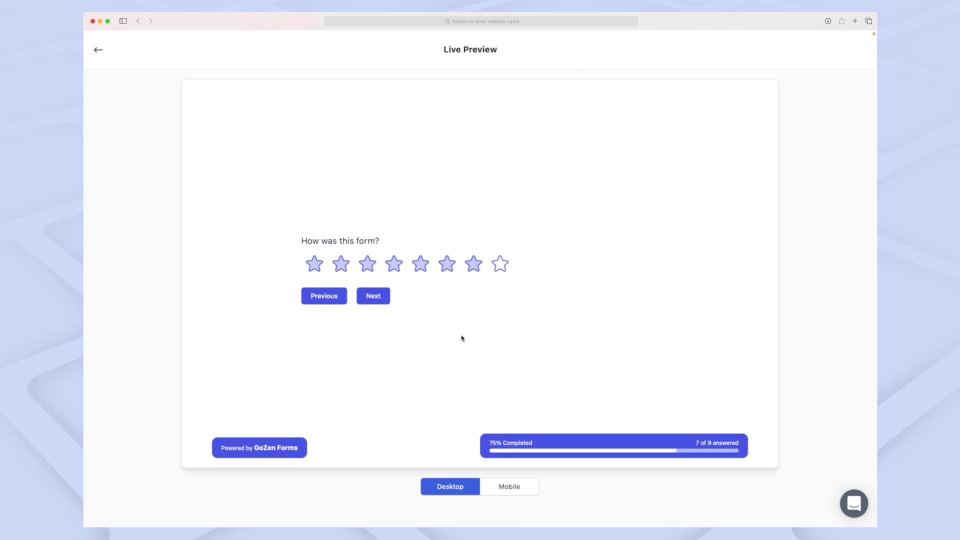
pyautogui.click(376, 296)
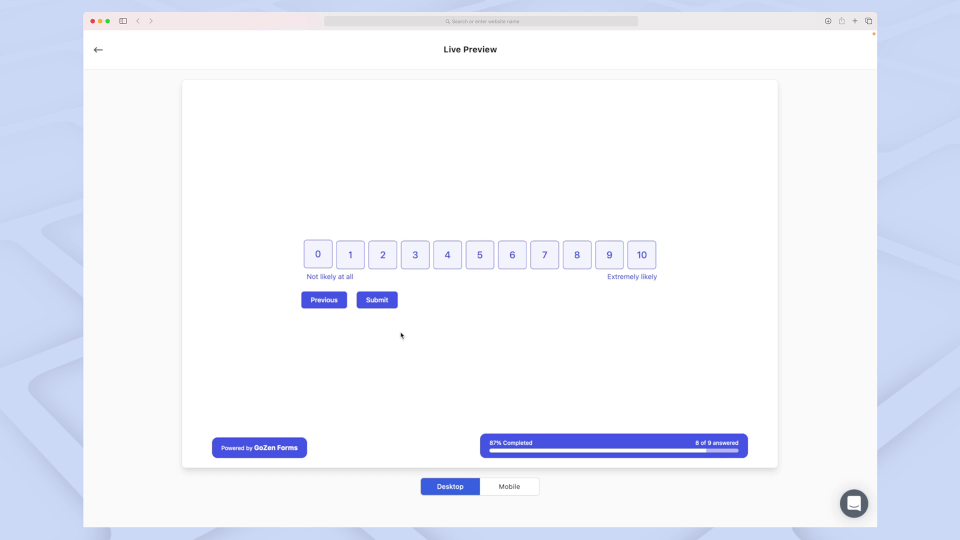
pyautogui.click(608, 261)
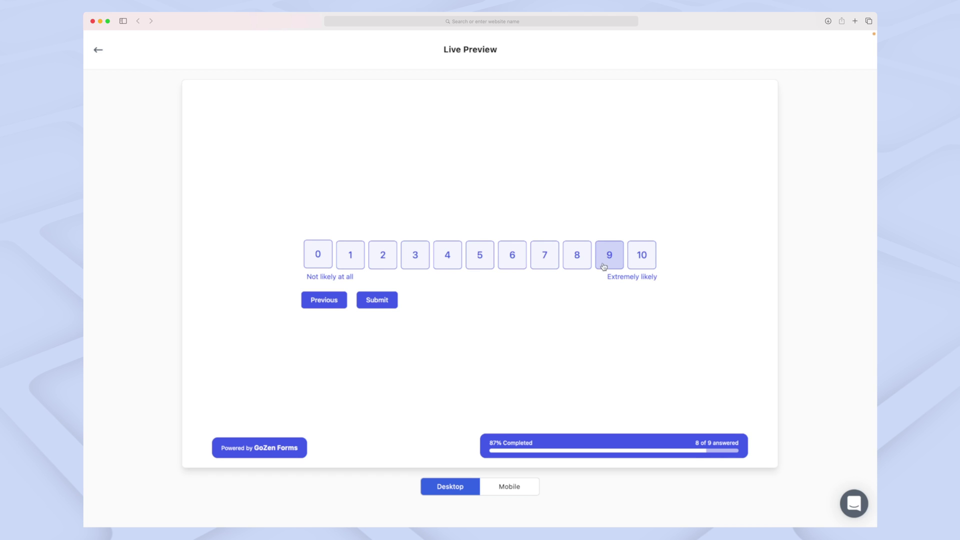
pyautogui.click(380, 304)
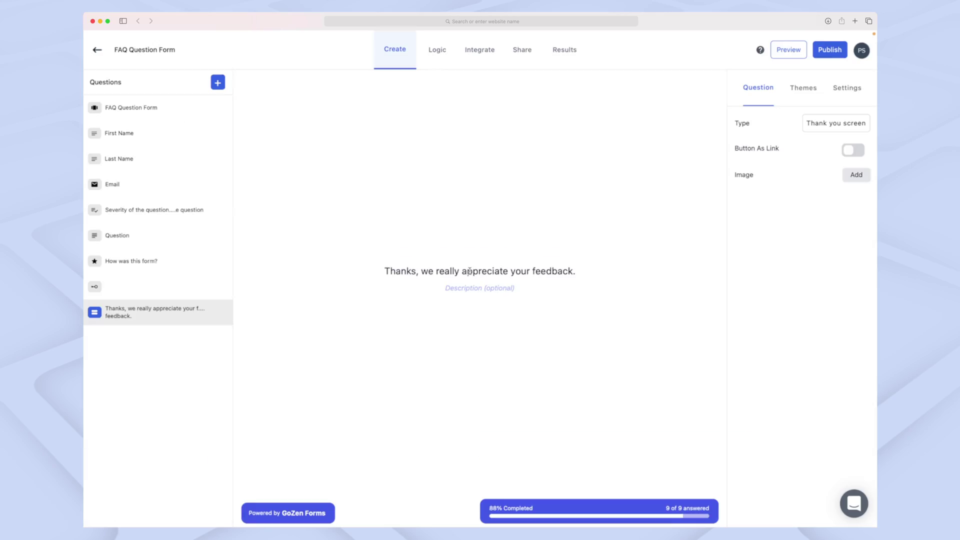
# Select the thank-you screen heading and switch on Button As Link for its "Visit." button
pyautogui.click(469, 272)
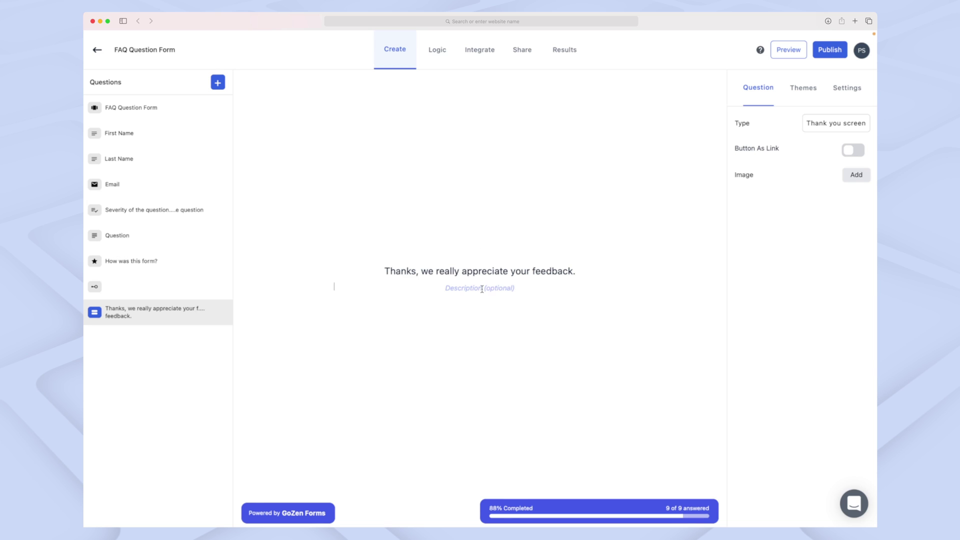
pyautogui.click(856, 149)
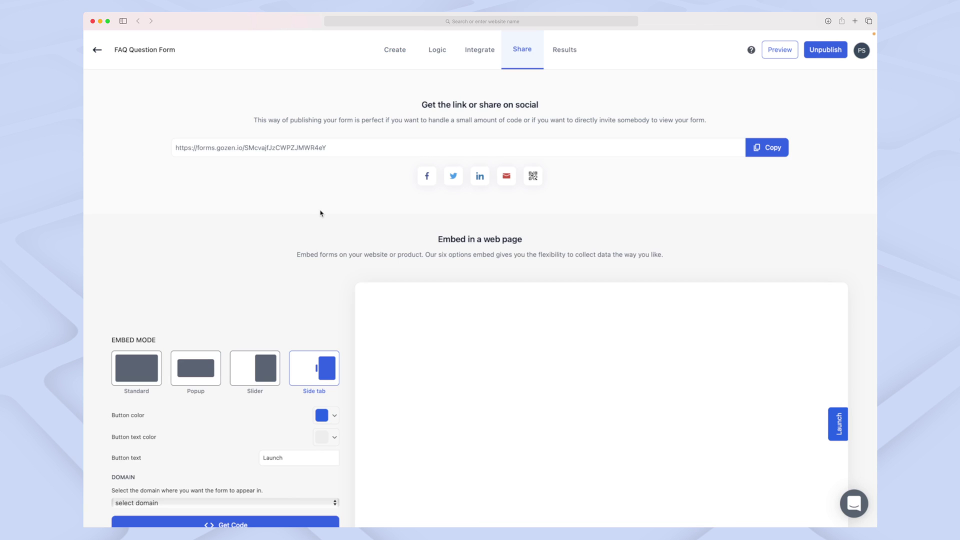
pyautogui.scroll(-2, 320, 214)
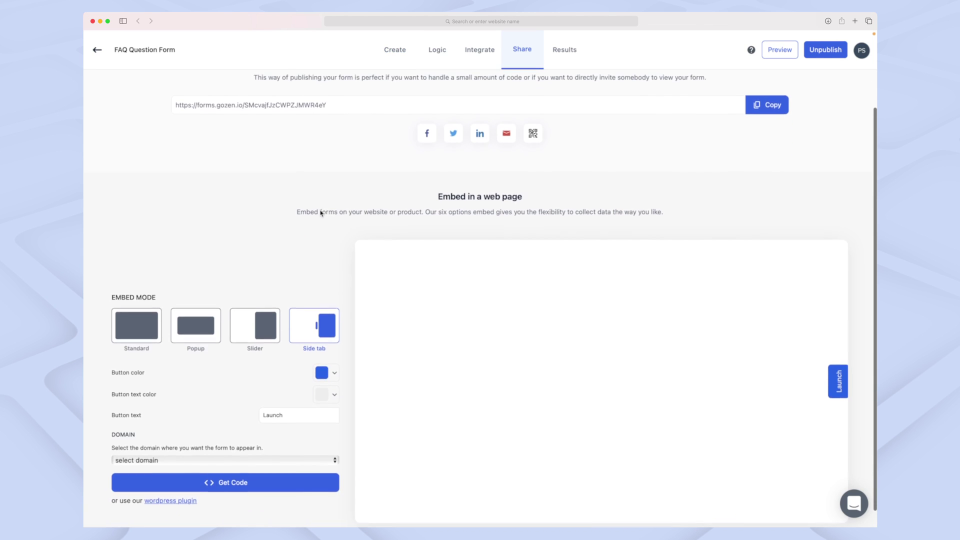
pyautogui.scroll(-1, 320, 213)
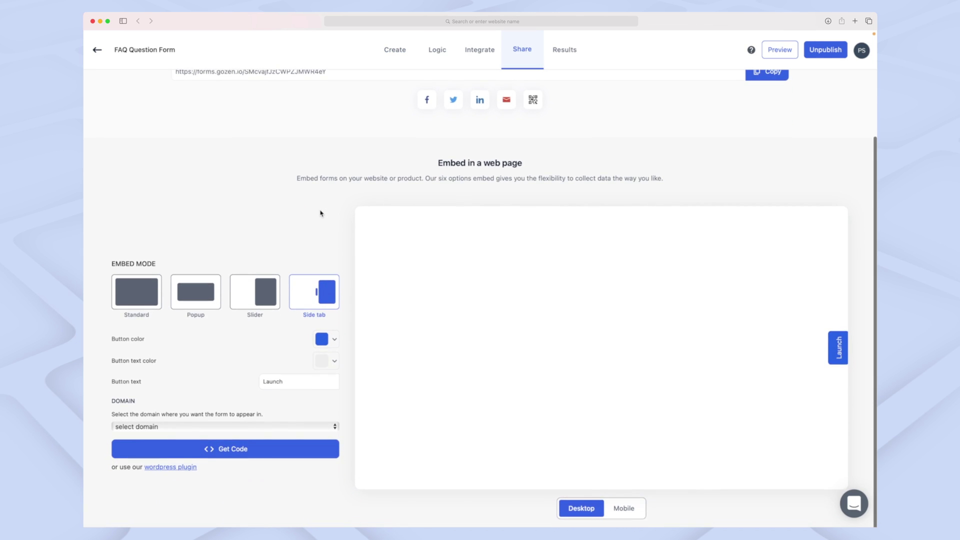
pyautogui.scroll(3, 321, 213)
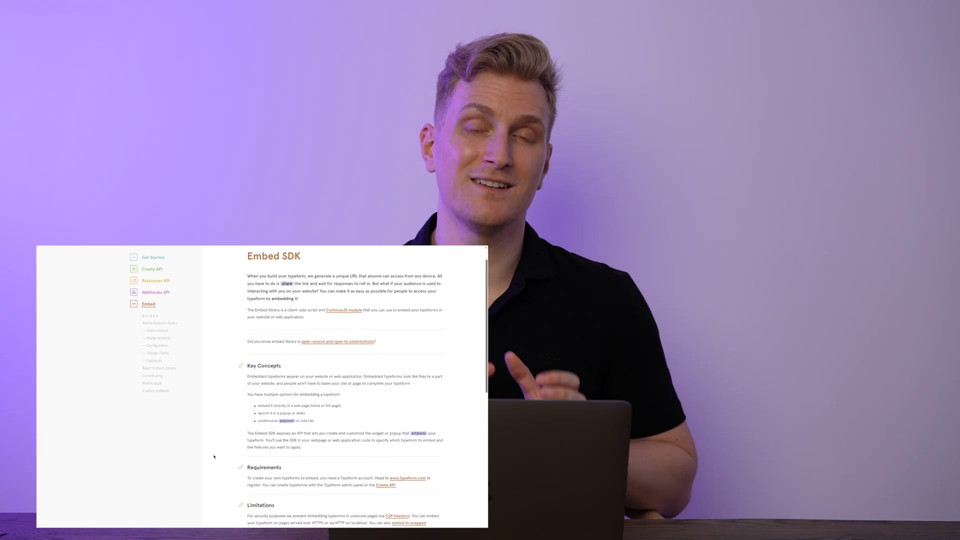
# Open Typeform's Vanilla Embed Library page and read through its Installation and CDN code
pyautogui.scroll(-4, 214, 457)
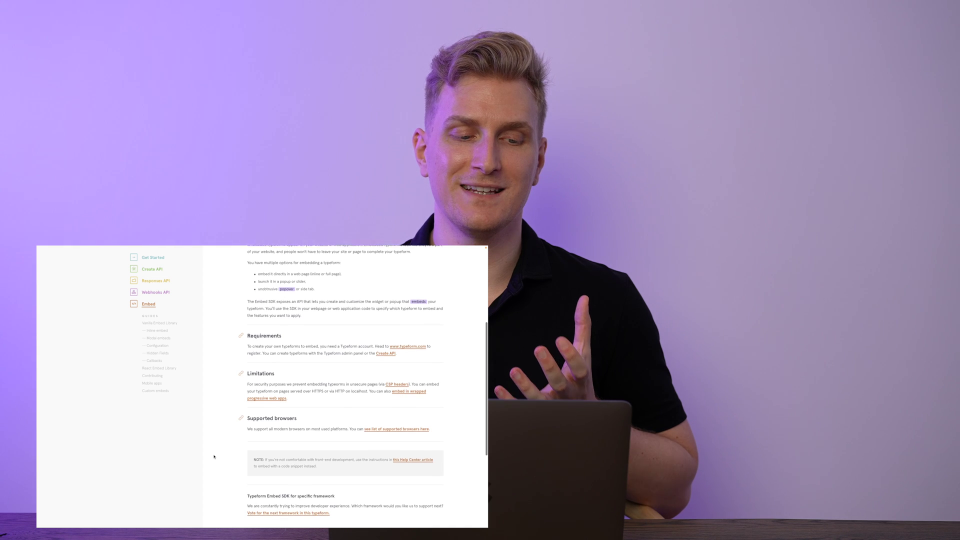
pyautogui.scroll(-1, 214, 457)
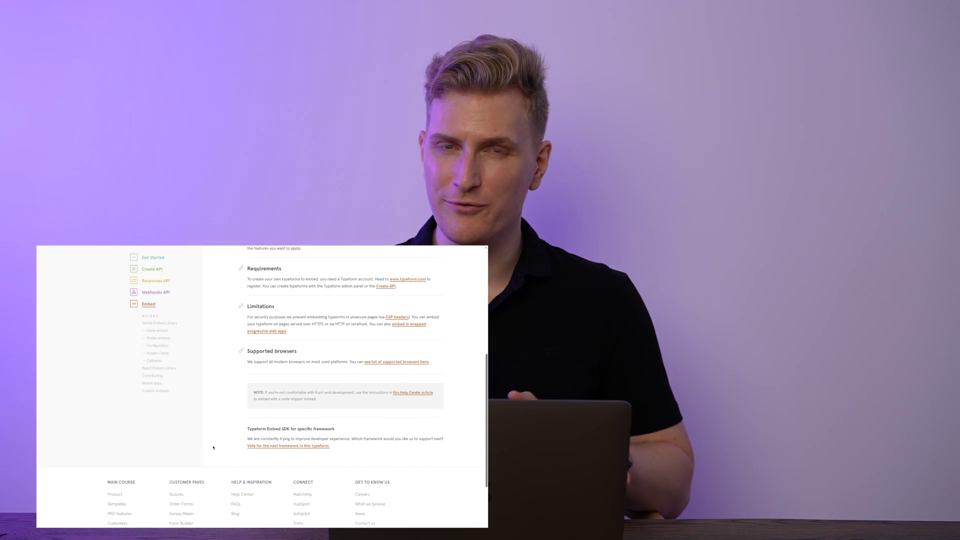
pyautogui.click(165, 322)
pyautogui.scroll(-3, 217, 387)
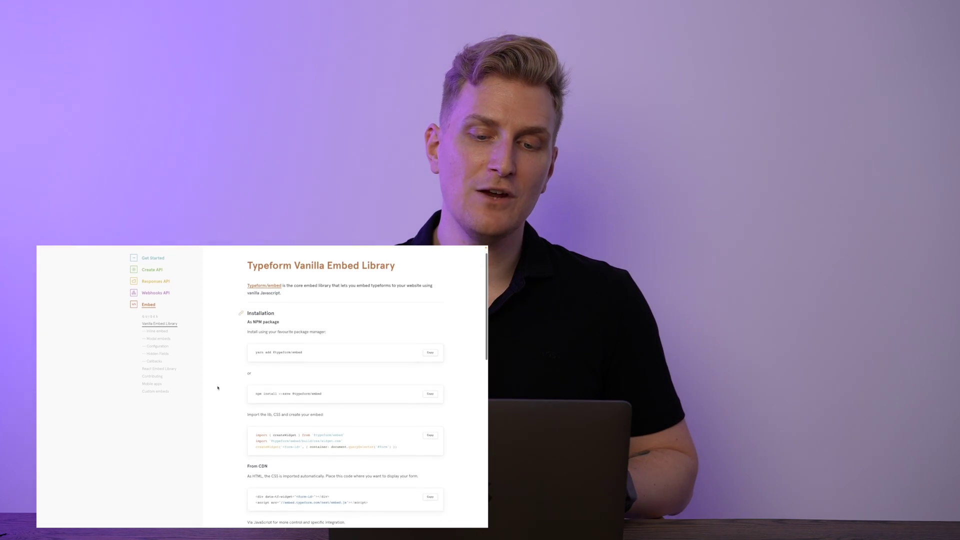
pyautogui.scroll(-2, 218, 387)
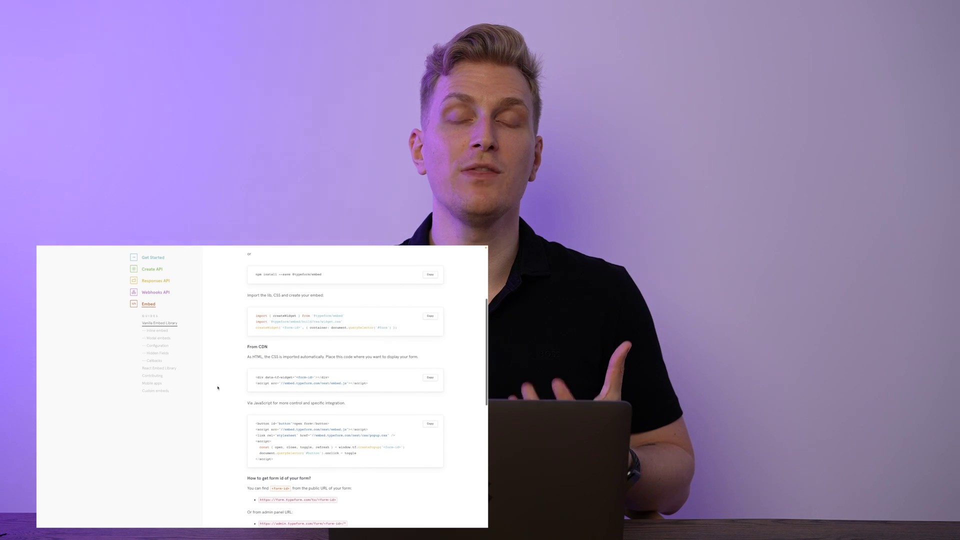
pyautogui.scroll(-3, 217, 388)
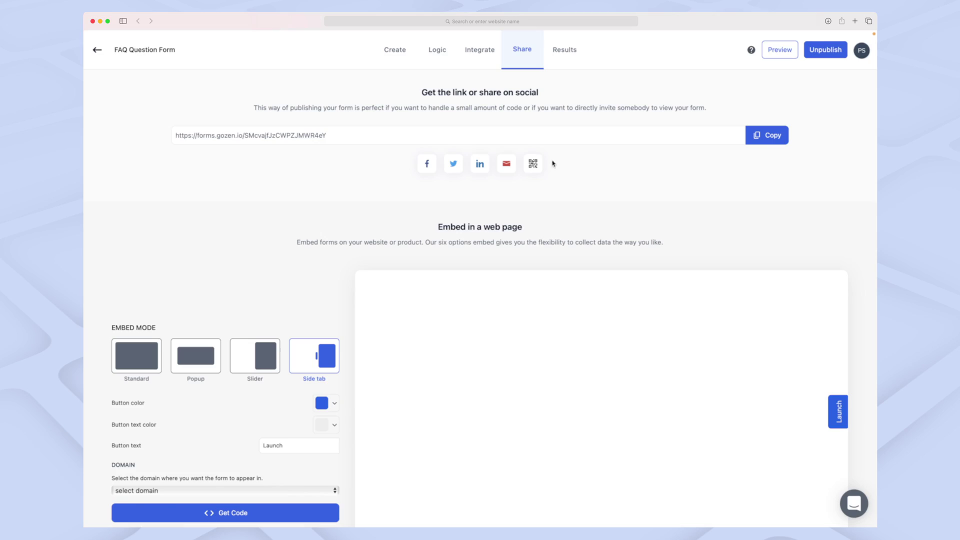
# Open Results showing 1 visit and 1 submission, scrolling through the device and country charts
pyautogui.click(567, 52)
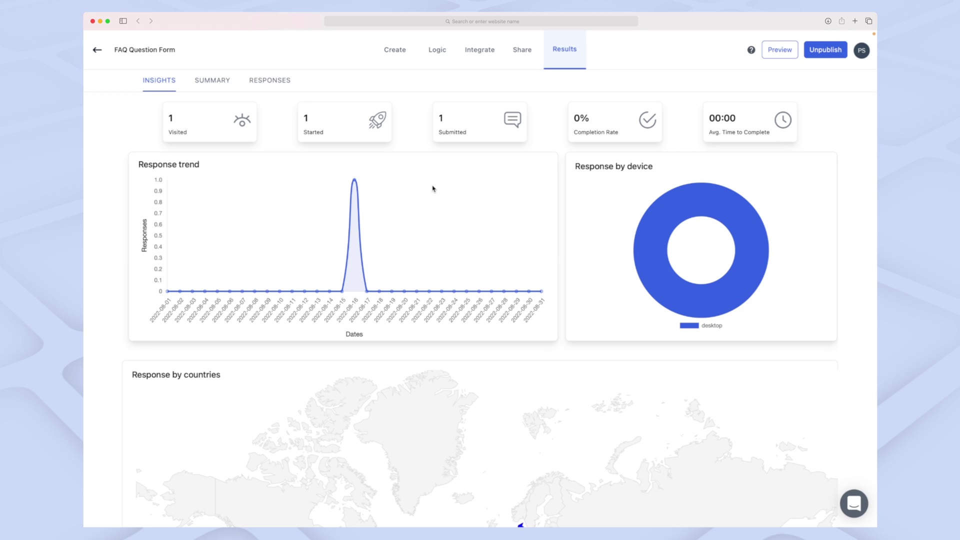
pyautogui.scroll(-5, 433, 188)
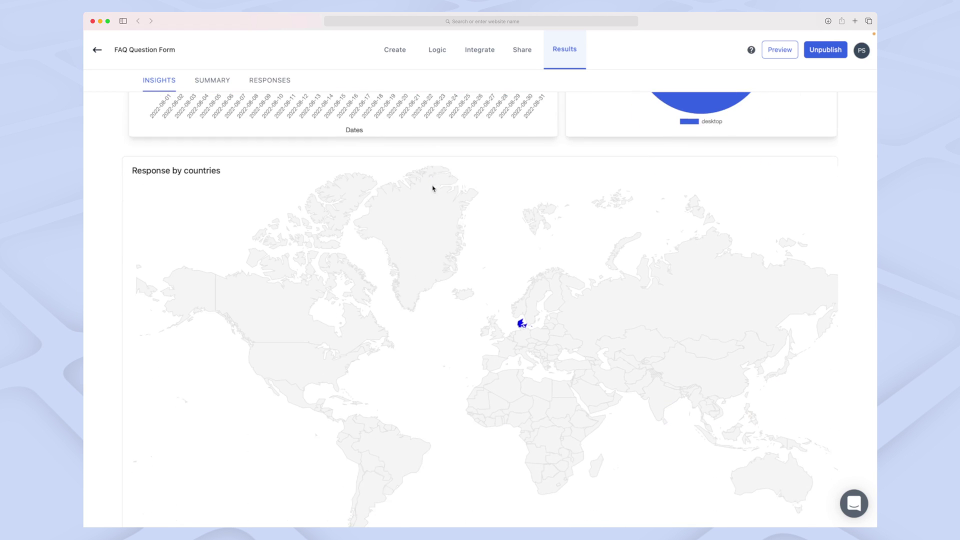
pyautogui.scroll(-1, 460, 288)
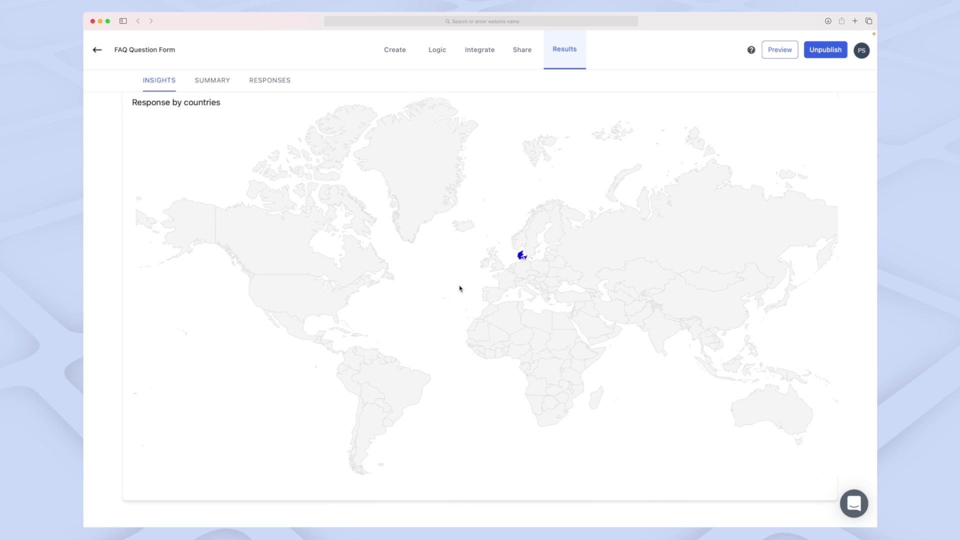
pyautogui.scroll(5, 461, 288)
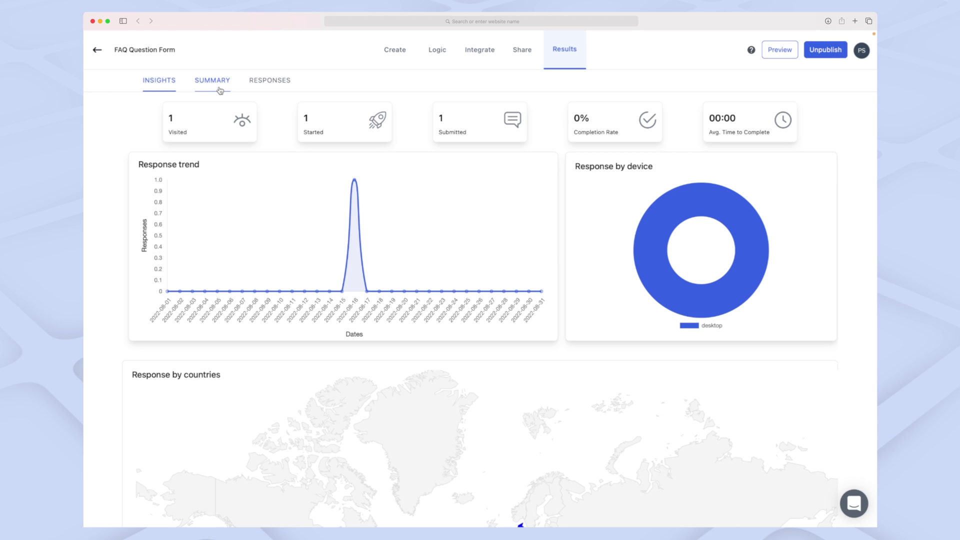
# Scroll through the SUMMARY pie charts, then open RESPONSES, which shows no responses yet
pyautogui.click(220, 91)
pyautogui.scroll(-1, 300, 171)
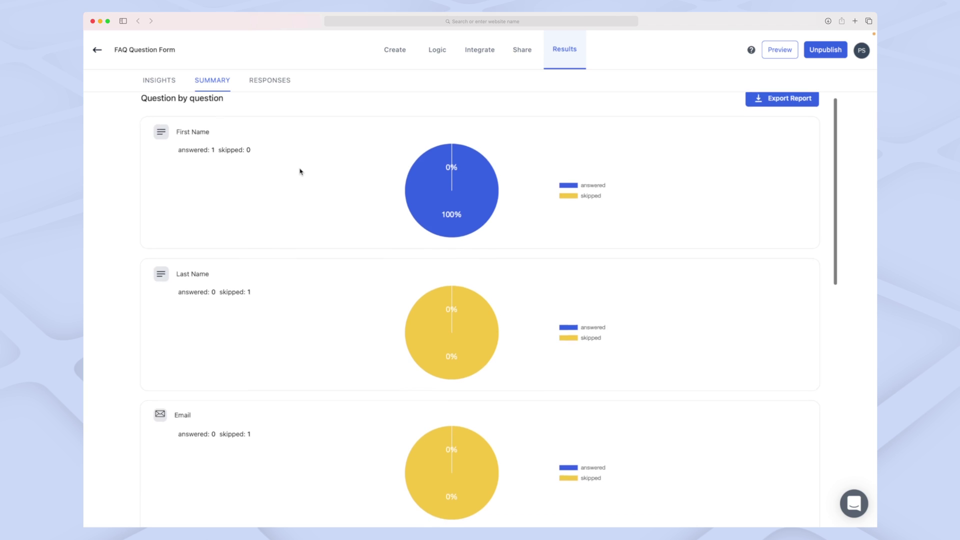
pyautogui.scroll(-3, 300, 171)
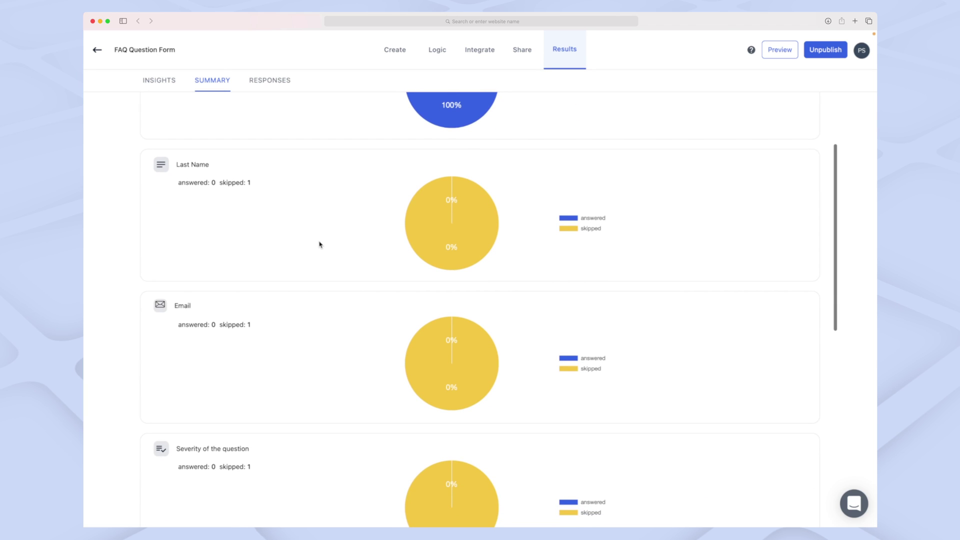
pyautogui.scroll(4, 320, 245)
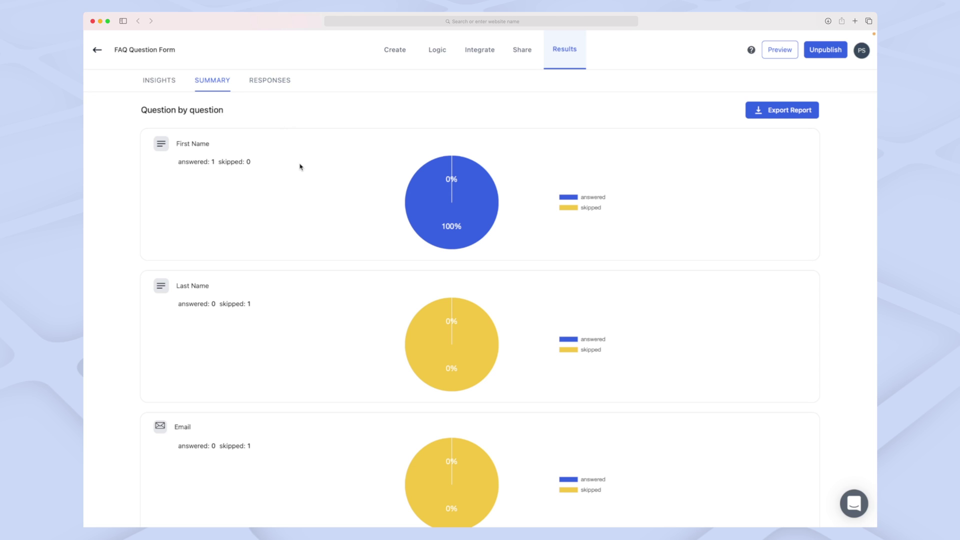
pyautogui.click(266, 89)
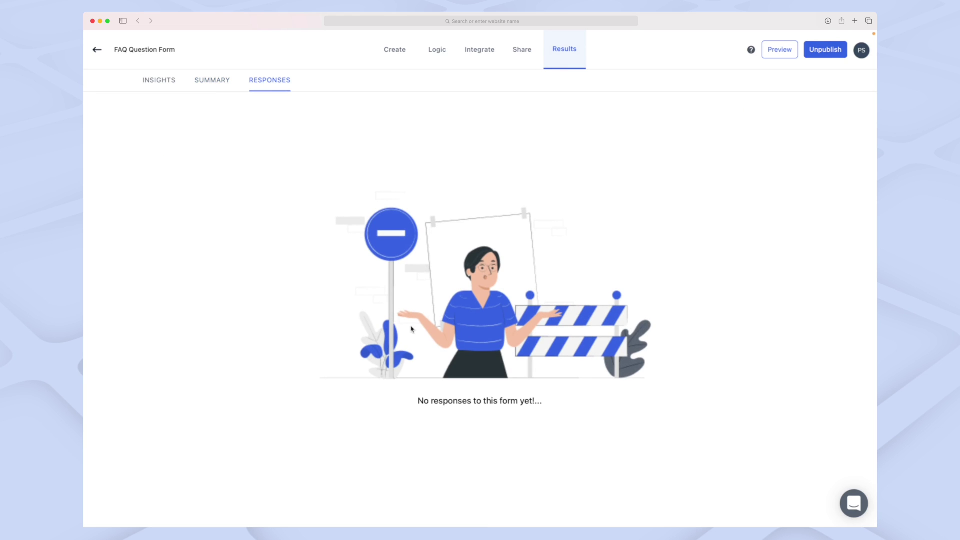